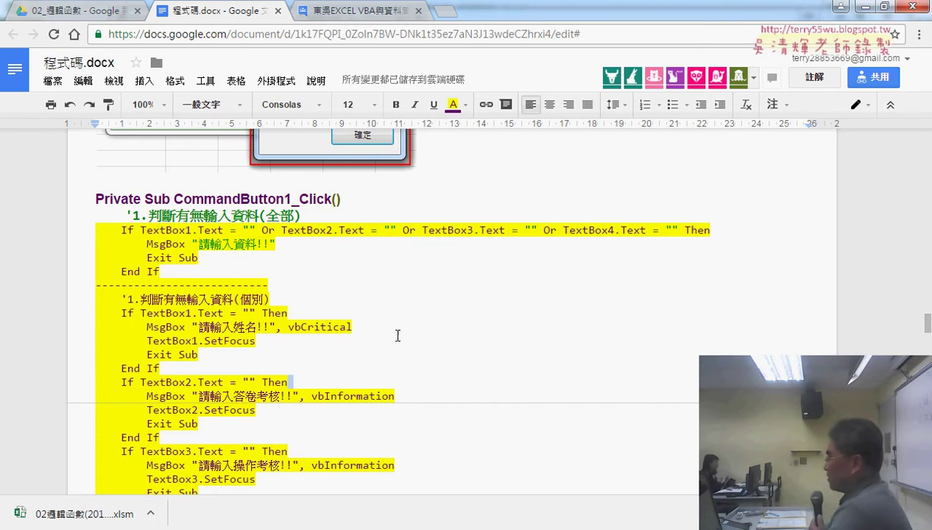
Back in the VBA editor, review the 先防呆 empty-check comments in CommandButton1_Click.
left_click(865, 7)
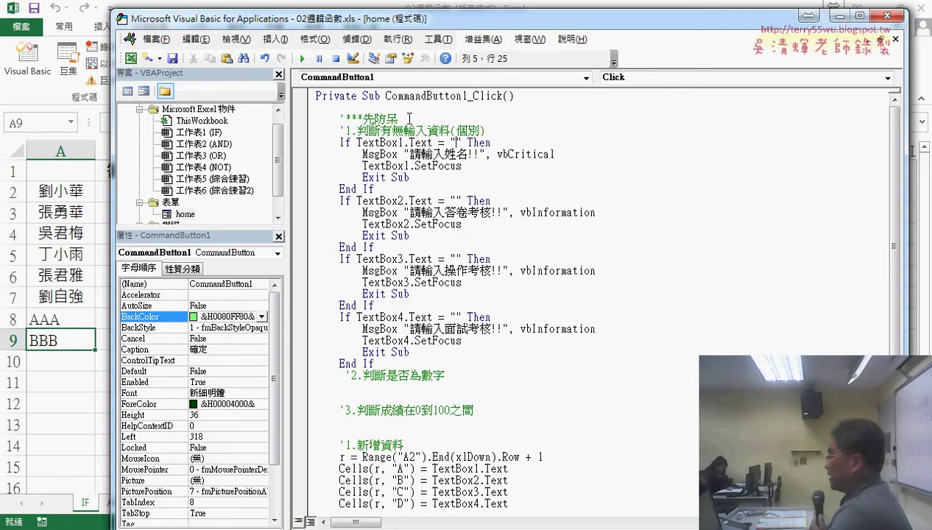
left_click_drag(398, 119, 340, 120)
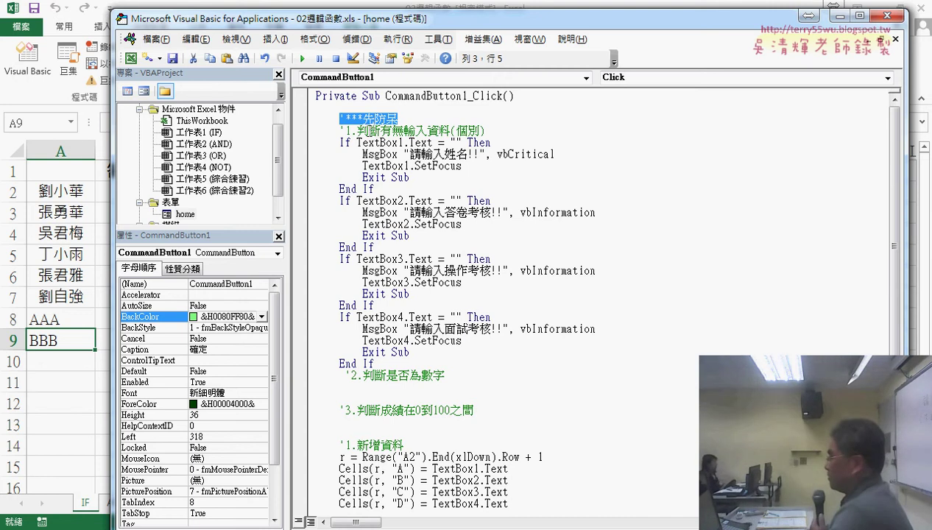
left_click_drag(358, 131, 486, 130)
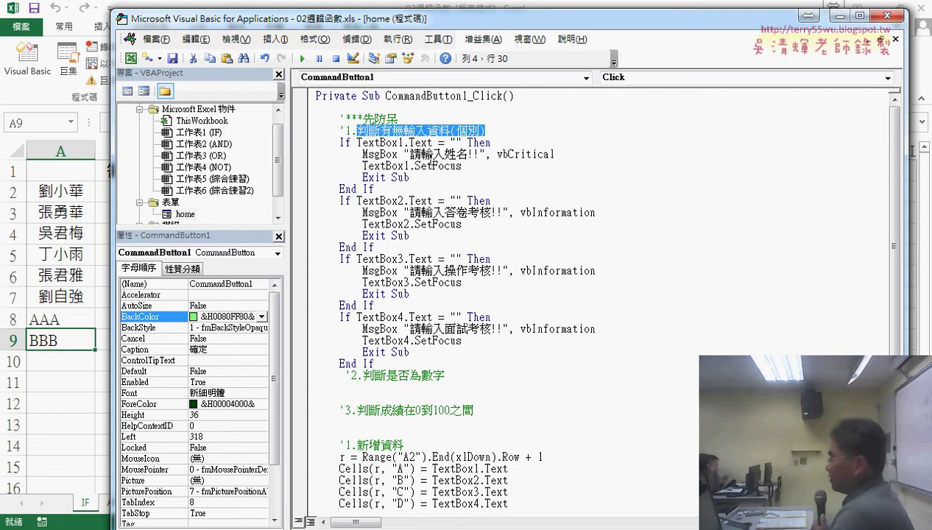
left_click(385, 329)
scroll(579, 350, "down", 2)
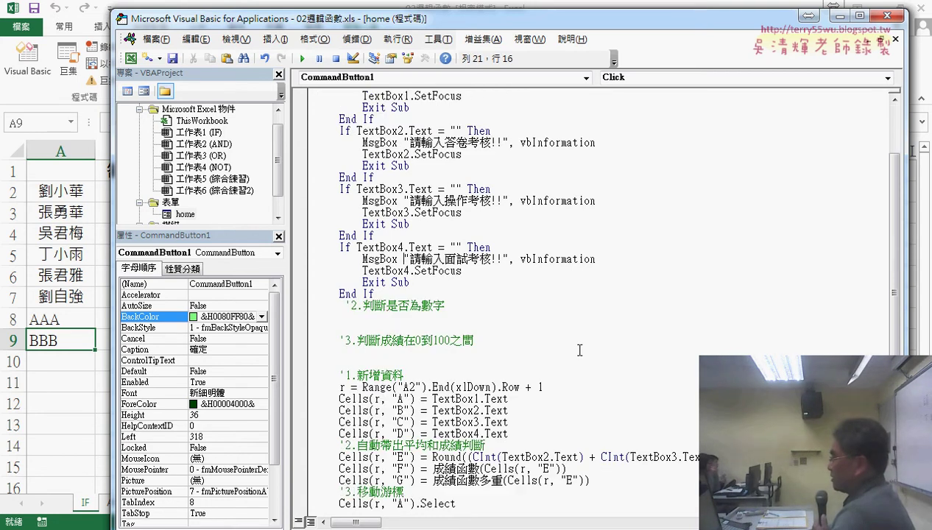
scroll(460, 321, "up", 1)
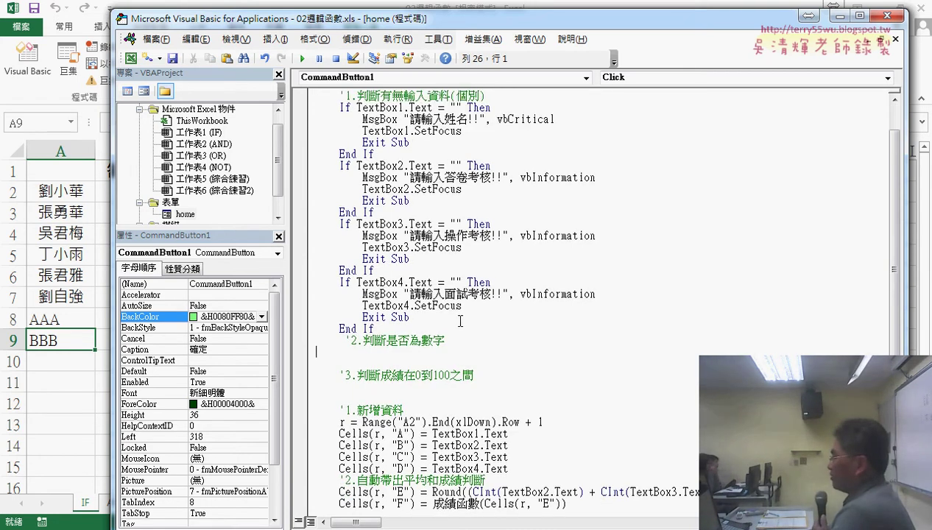
Copy the If TextBox2 empty-check block beneath the '2.判斷是否為數字 comment.
left_click_drag(378, 213, 318, 168)
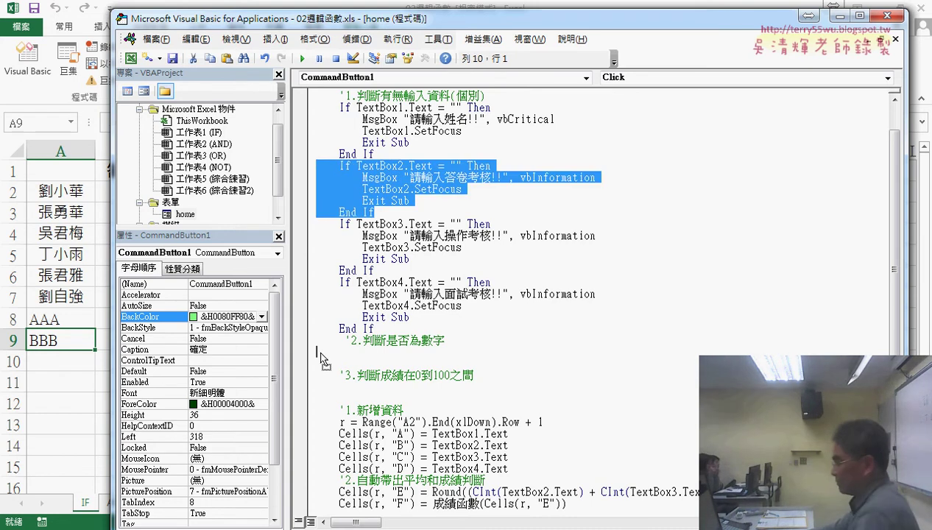
left_click_drag(321, 357, 320, 353, "ctrl")
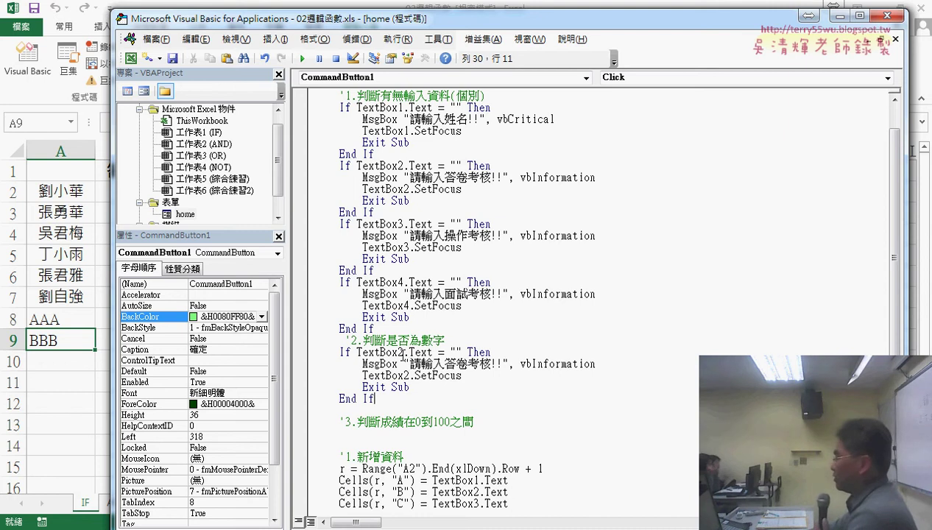
left_click_drag(403, 352, 398, 352)
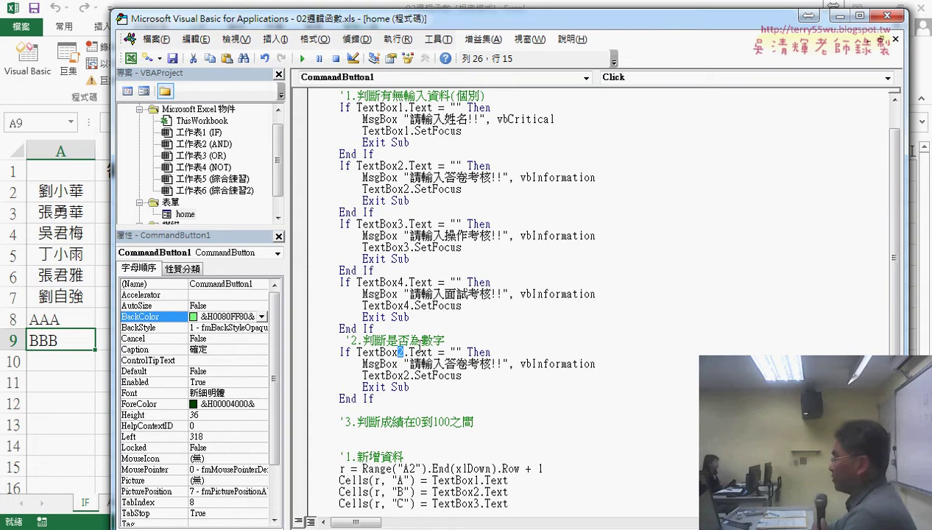
left_click_drag(421, 341, 447, 341)
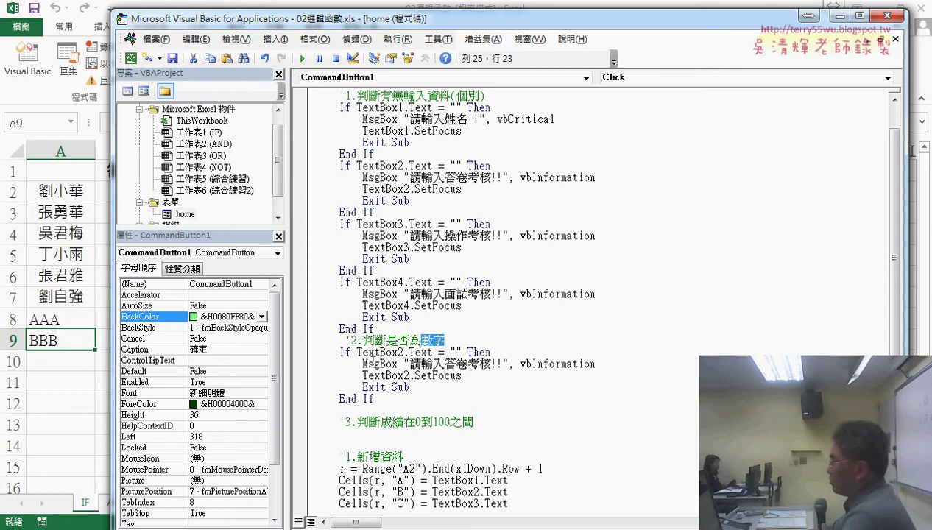
Replace the copied condition's start with vba.num and check IsNumeric in the reference document.
left_click(357, 352)
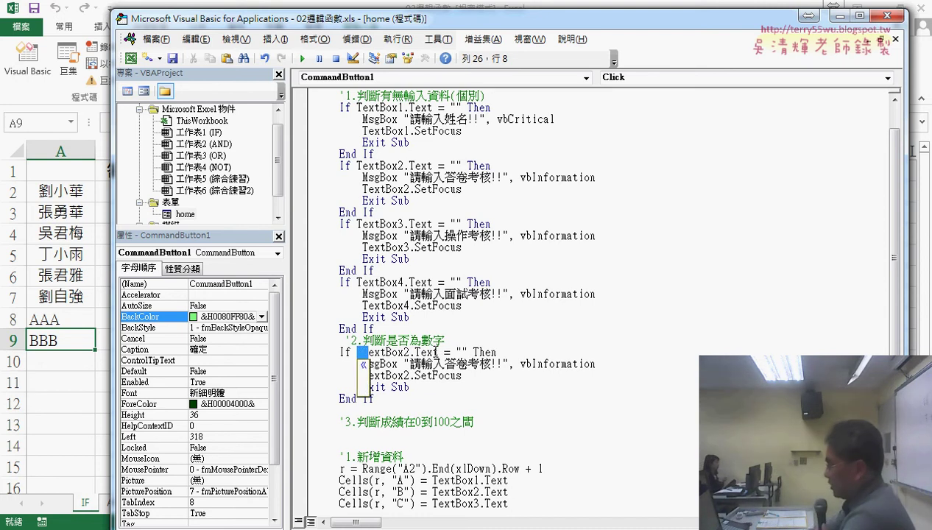
type("vba")
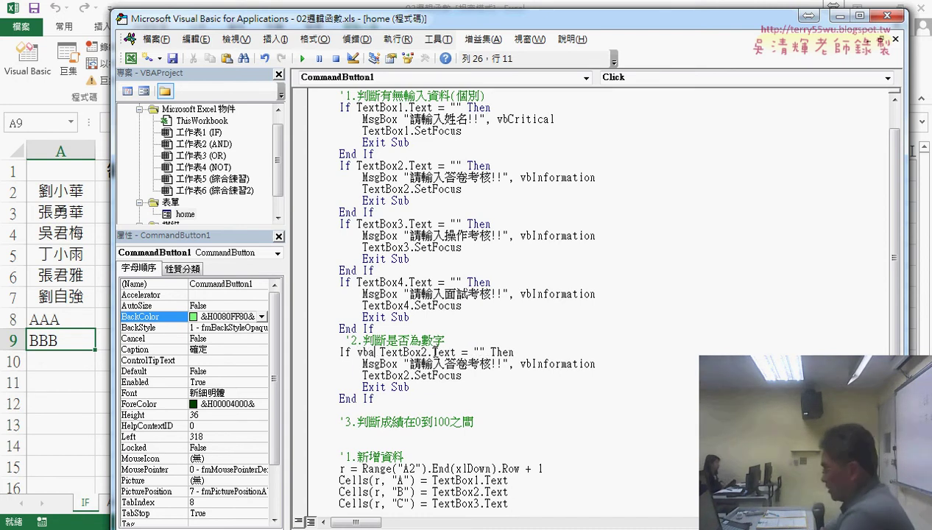
type(".")
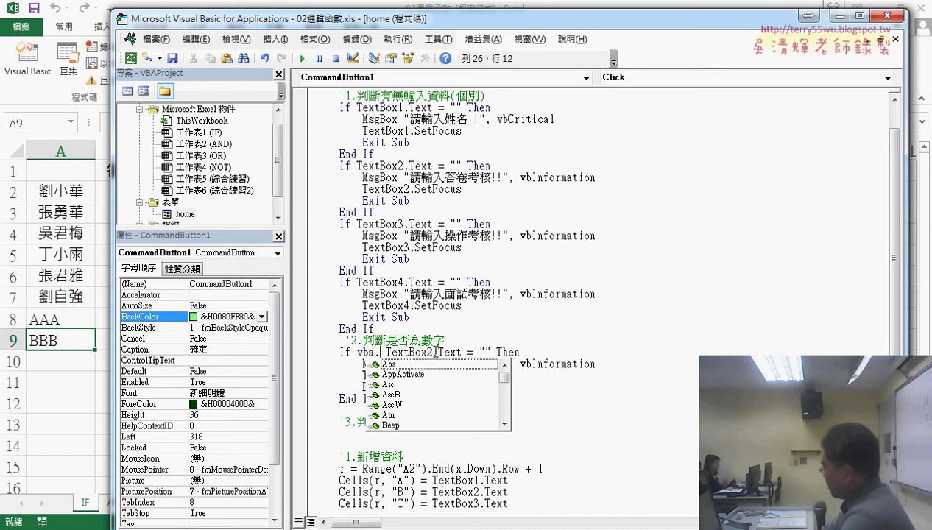
type("n")
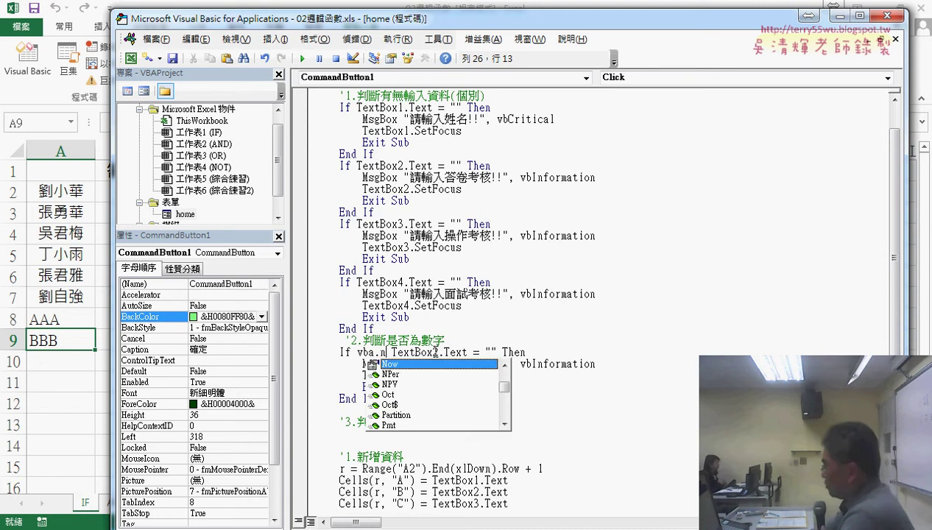
type("u")
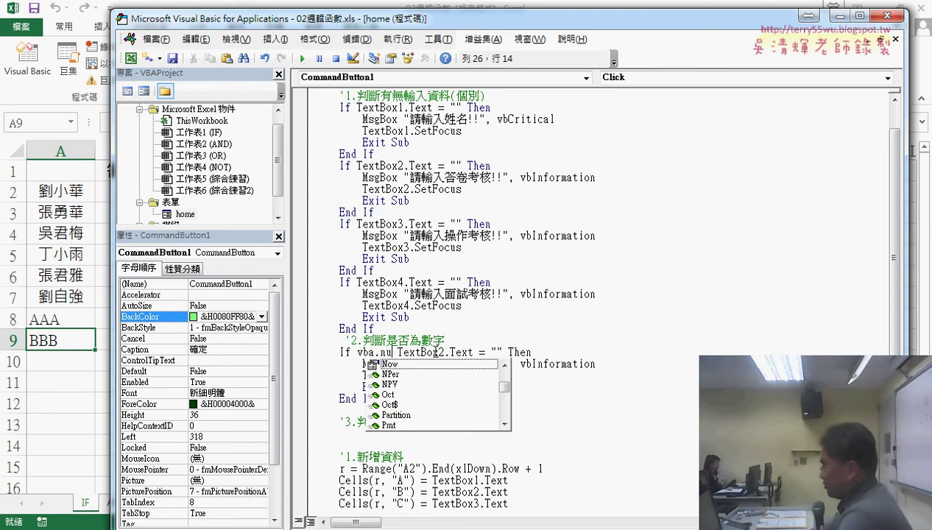
key("BackSpace")
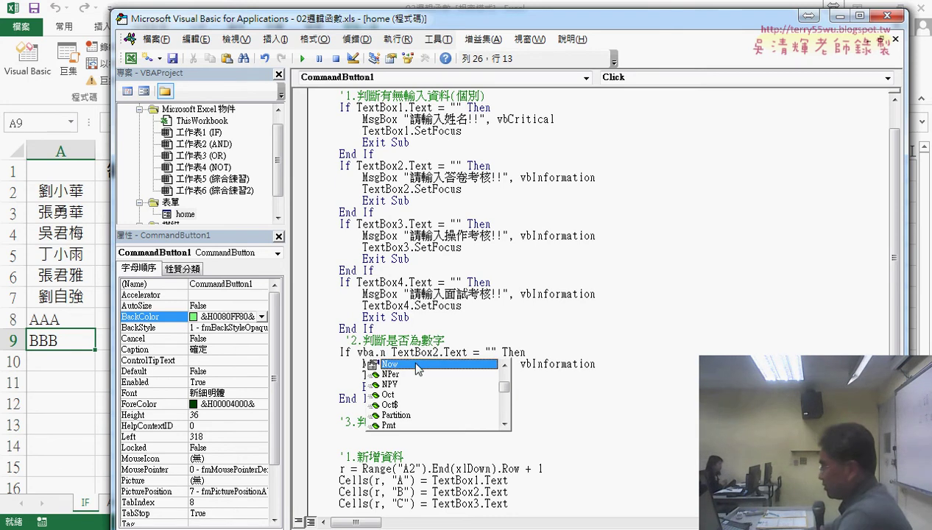
left_click(393, 353)
mouse_move(388, 352)
left_mouse_down()
mouse_move(585, 344)
mouse_move(377, 354)
left_mouse_up()
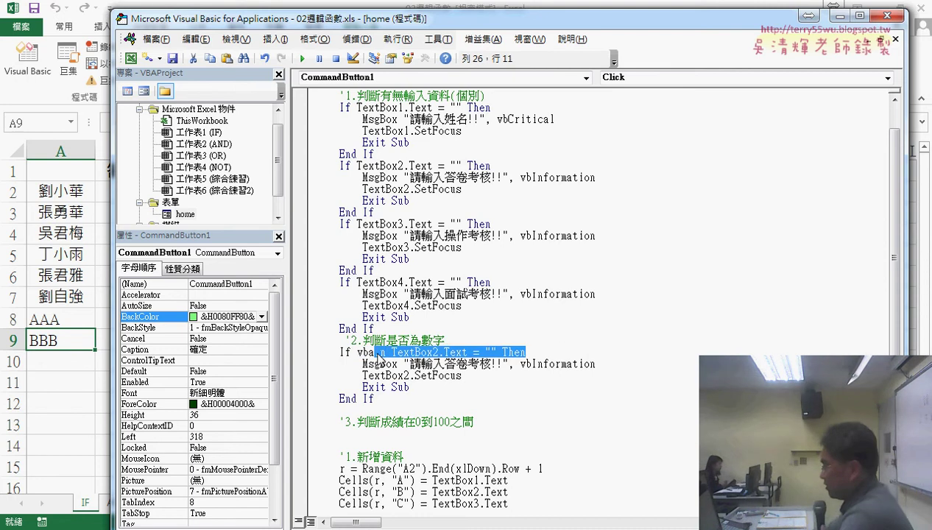
type(".n")
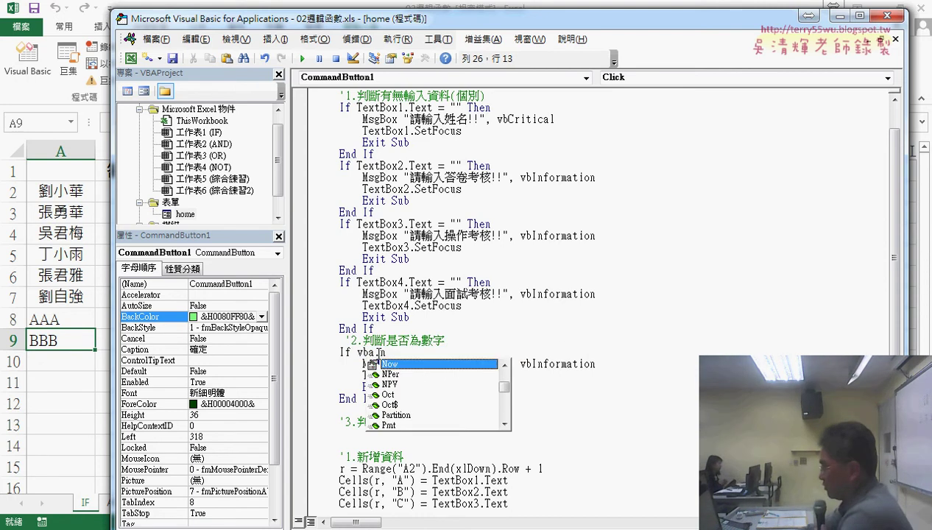
type("u")
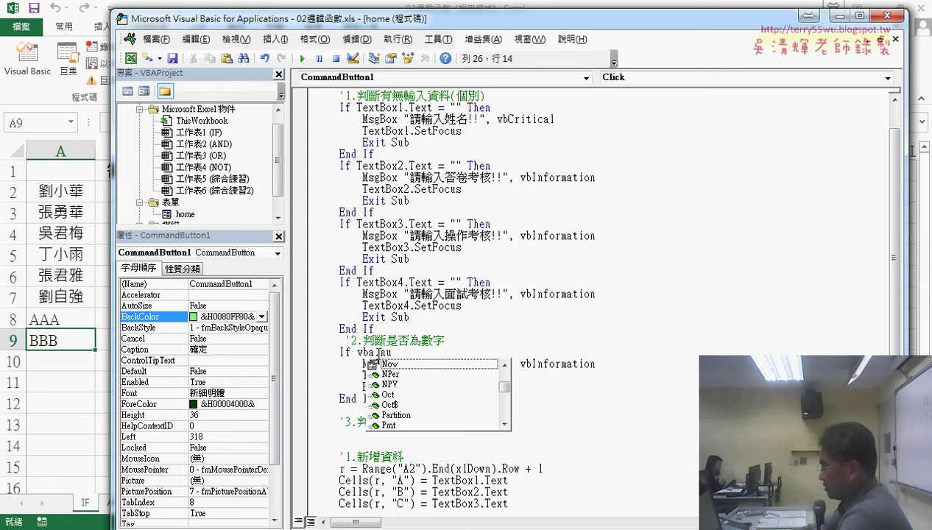
key("BackSpace")
key("BackSpace")
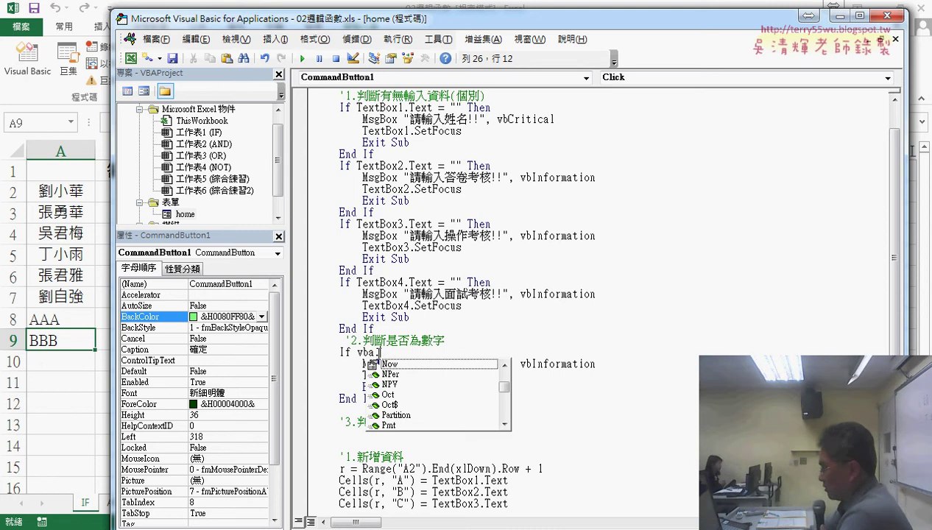
type("num")
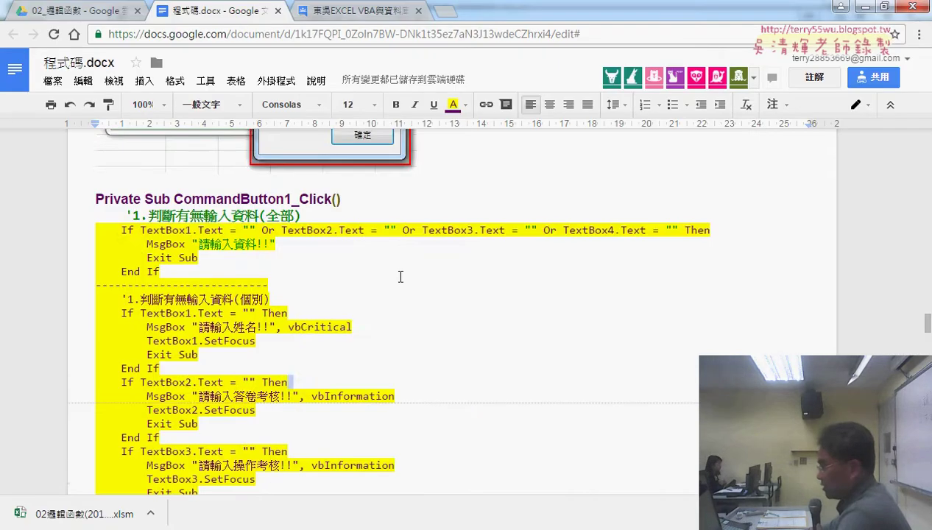
scroll(400, 276, "down", 5)
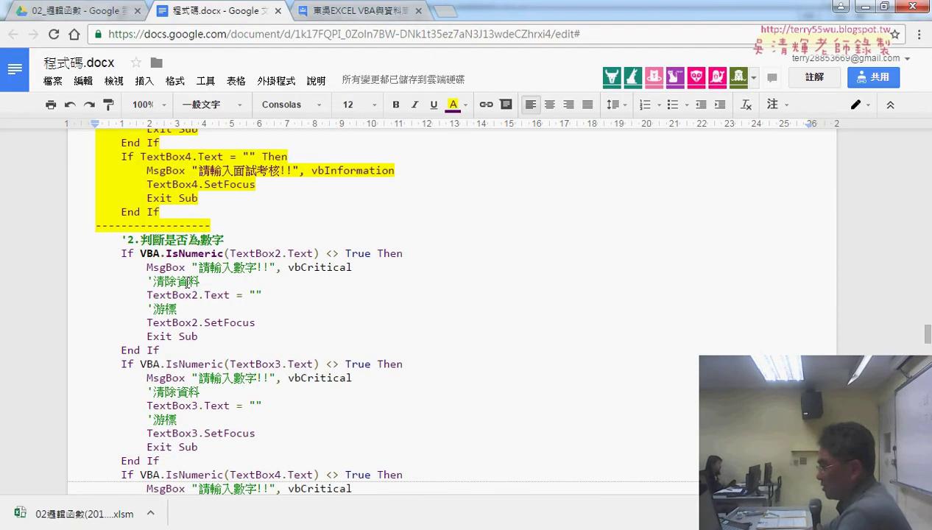
left_click_drag(166, 253, 223, 253)
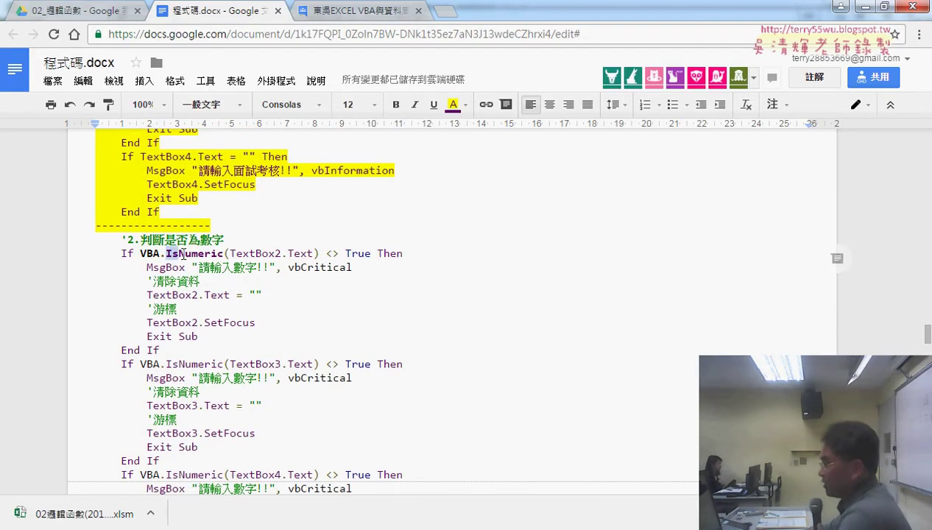
Back in the VBA editor, complete vba. to VBA.IsNumeric from the function suggestions.
left_click(858, 7)
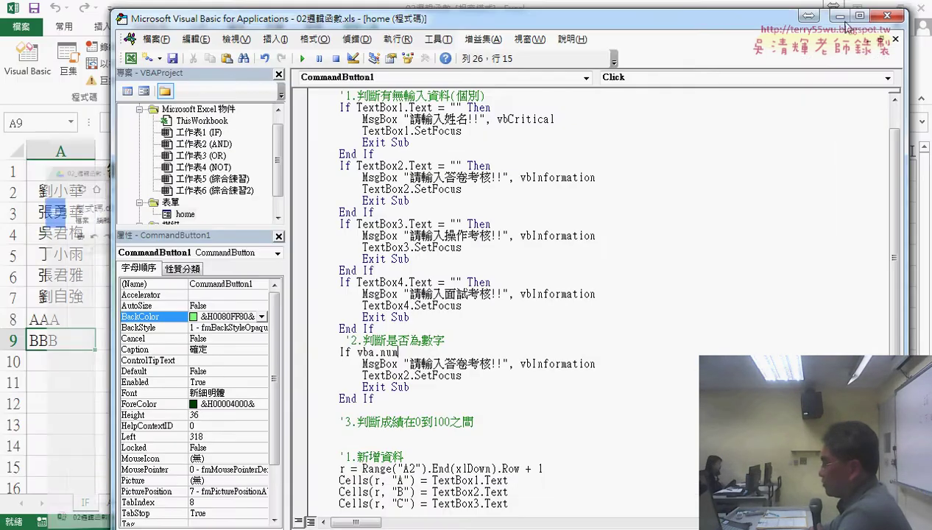
key("BackSpace")
key("BackSpace")
key("BackSpace")
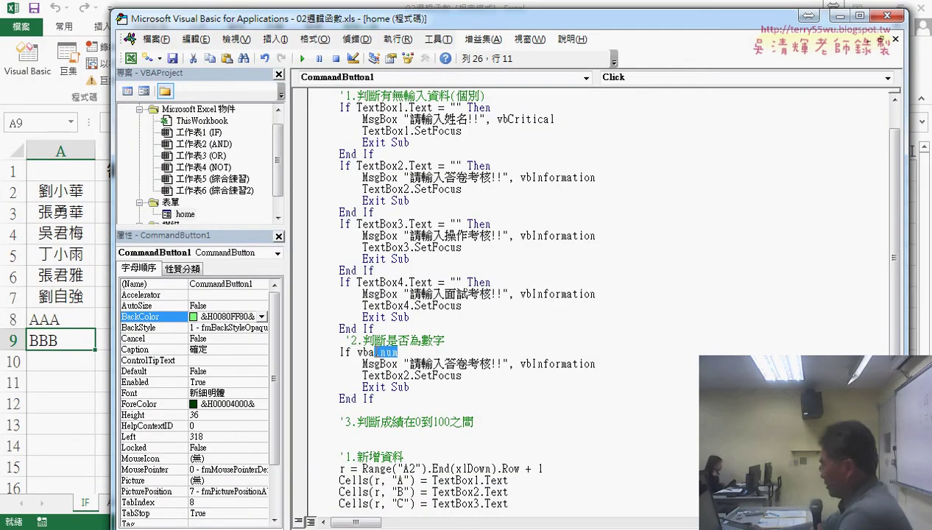
type(".i")
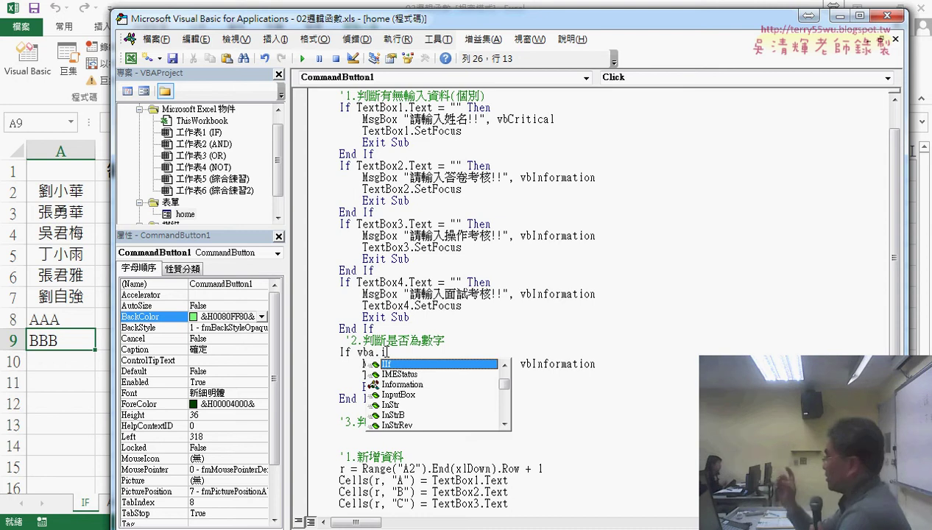
type("s")
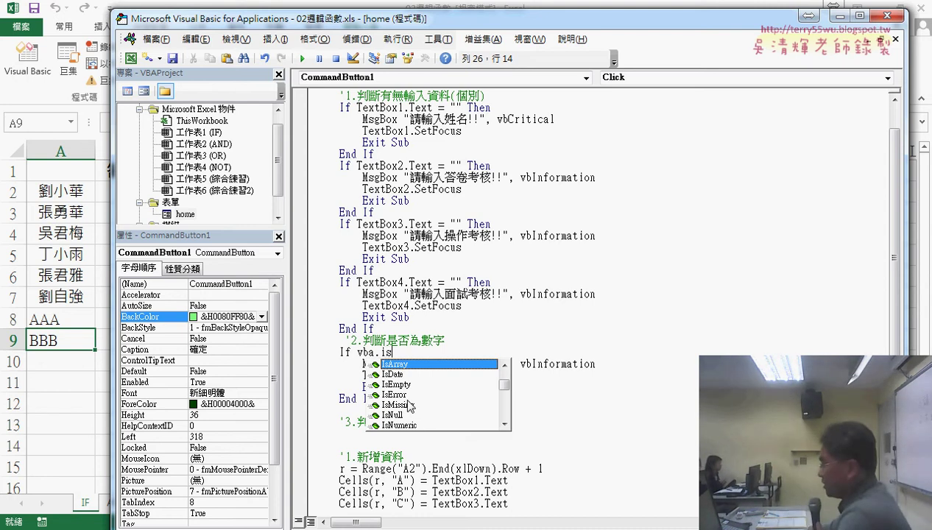
left_click(404, 426)
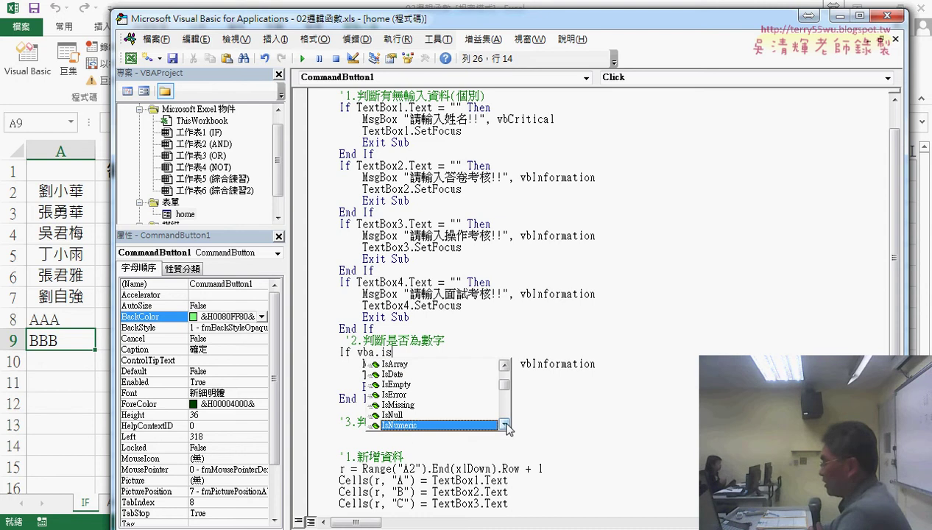
scroll(404, 426, "down", 1)
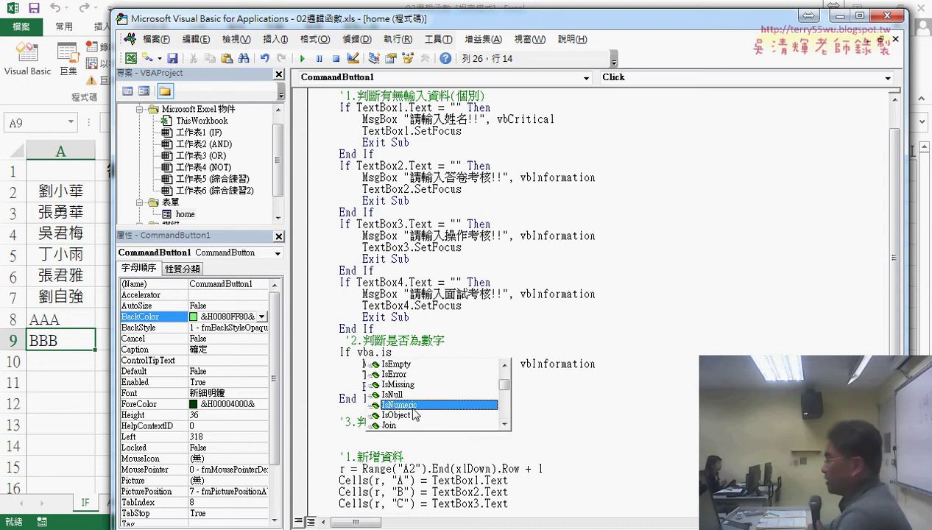
scroll(412, 393, "up", 1)
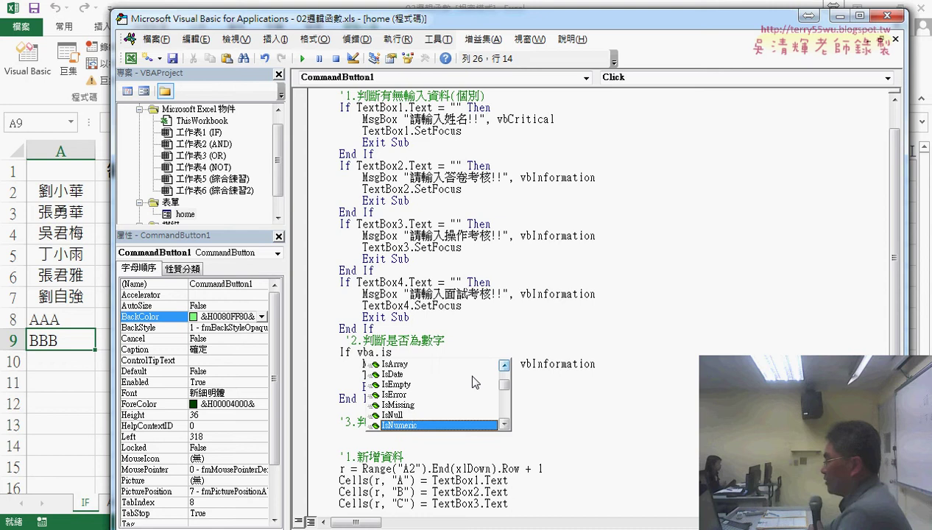
left_click(410, 385)
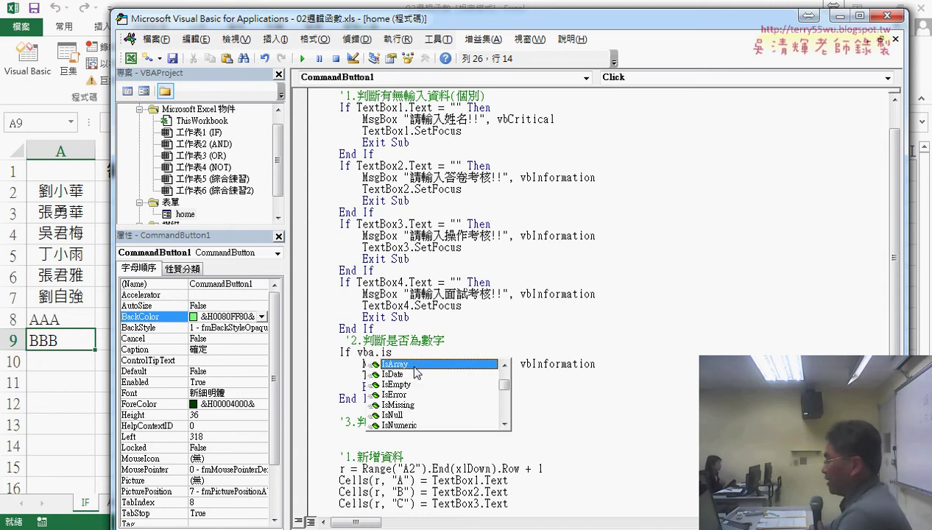
left_click(409, 394)
left_click(416, 406)
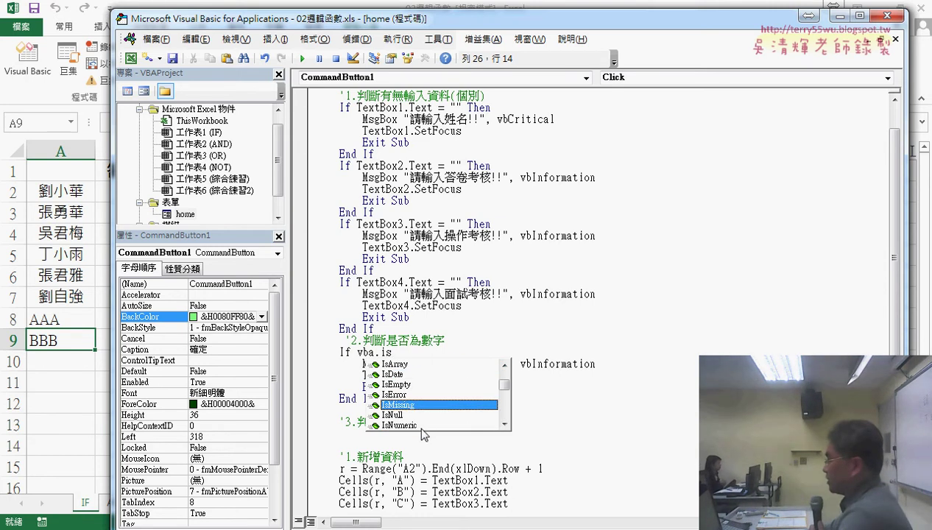
left_click(420, 425)
key("Tab")
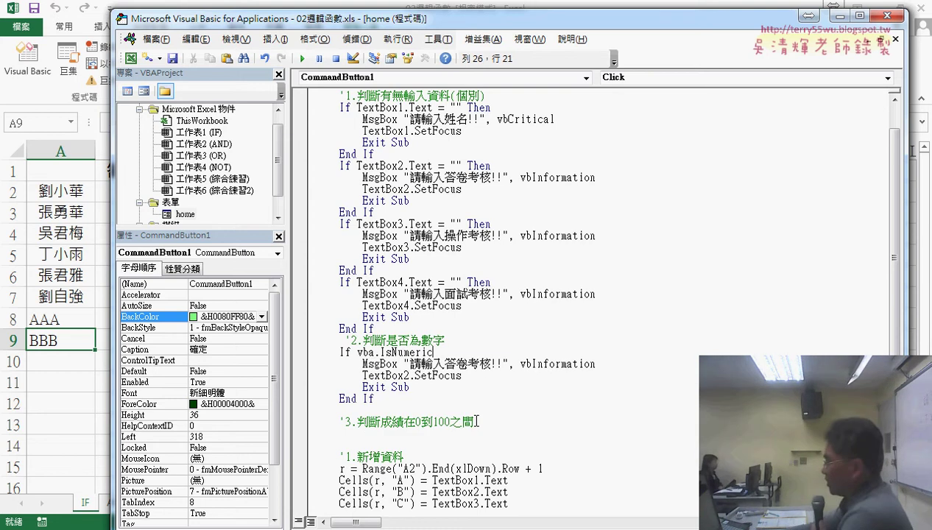
Finish the condition as VBA.IsNumeric(TextBox2.Text) <> True Then.
type("(")
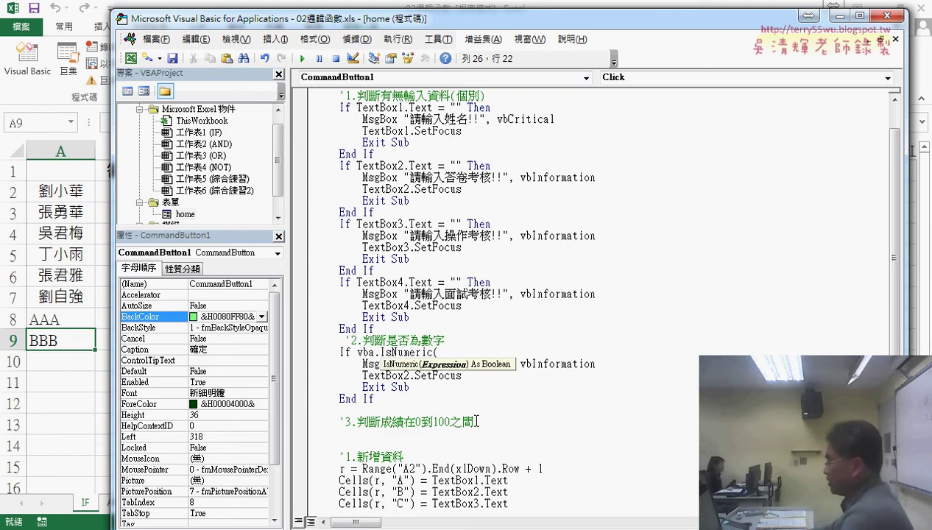
type("te")
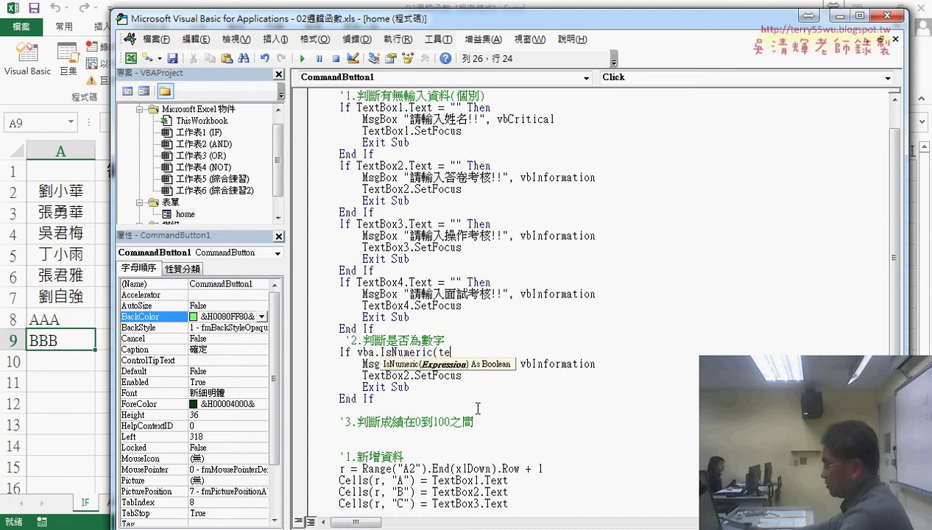
type("s")
type("xt")
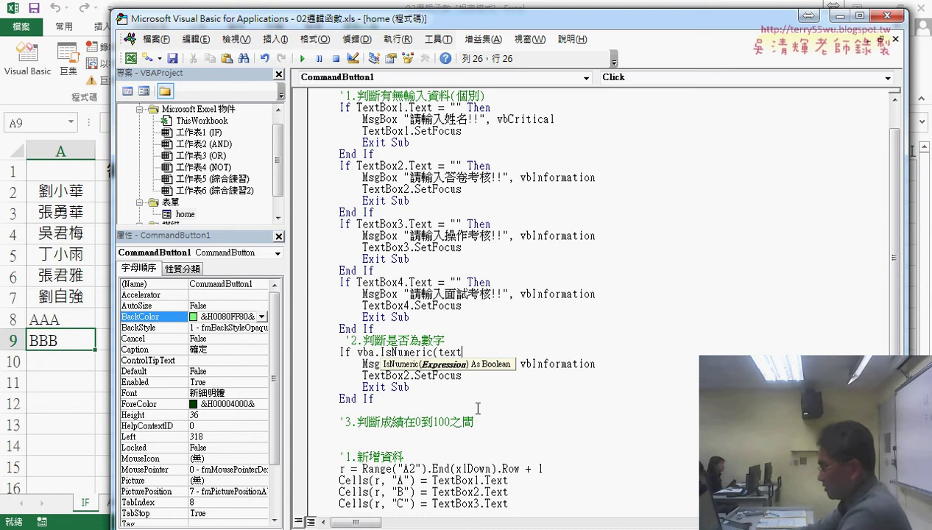
type("box2.")
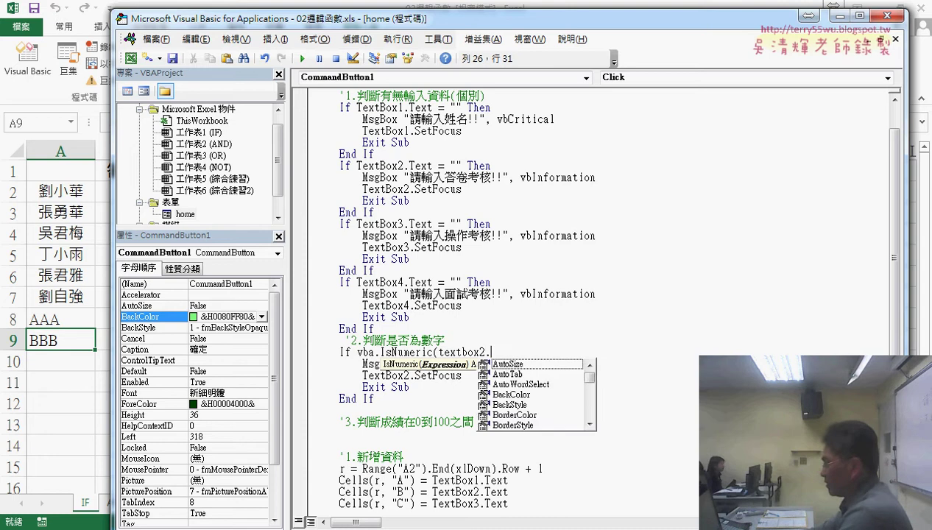
type("text )")
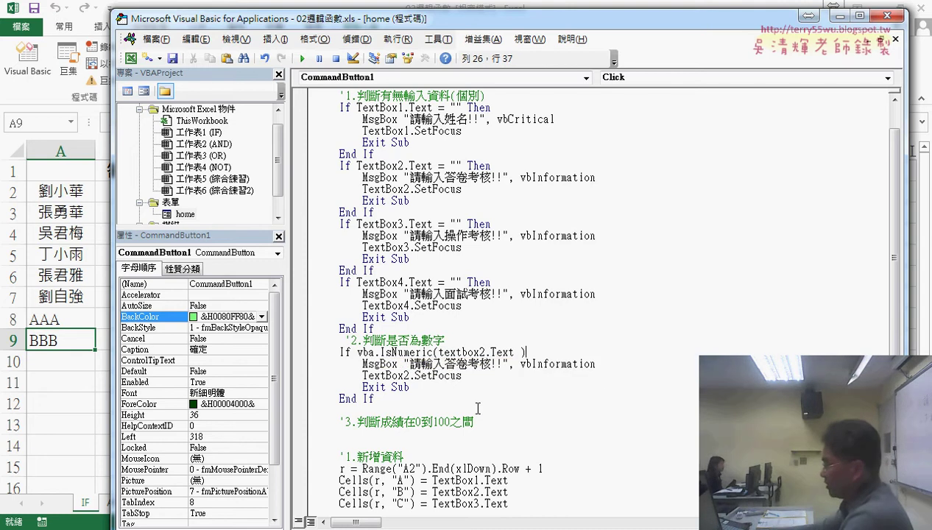
type(" then")
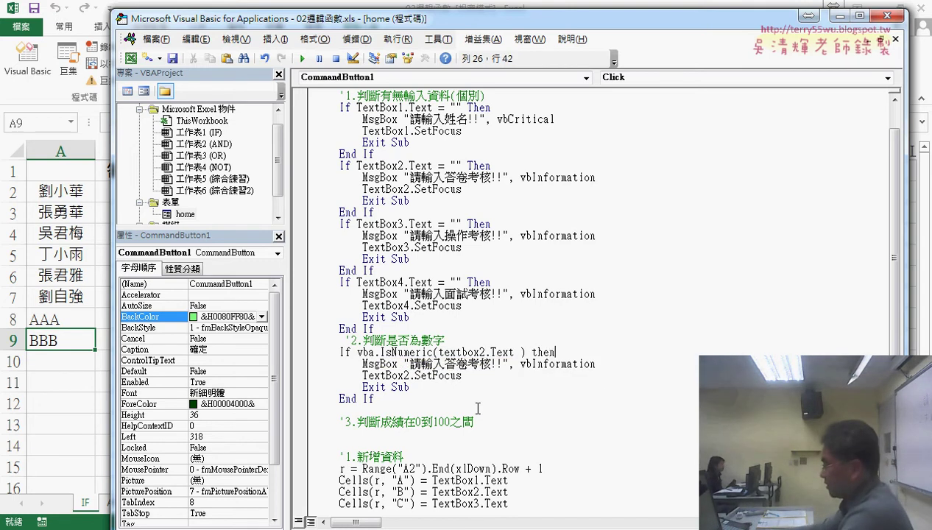
key("Left")
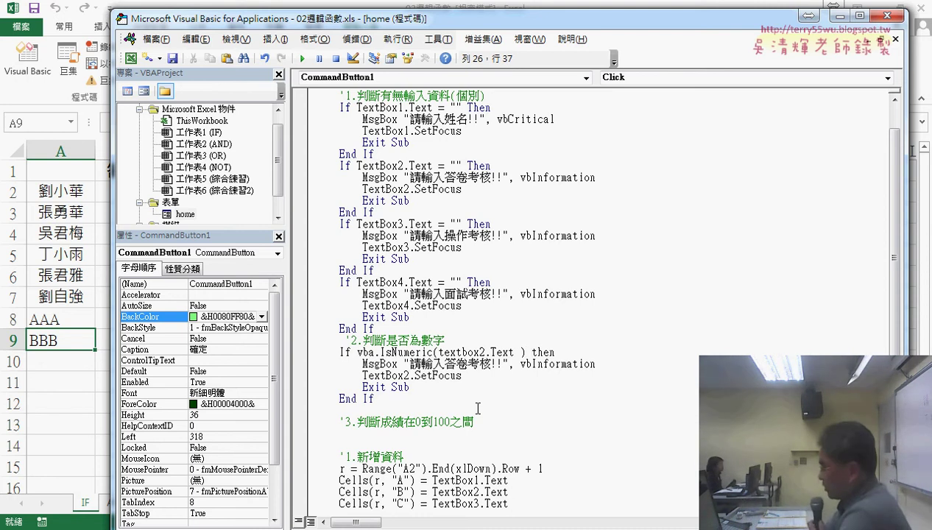
type("<>")
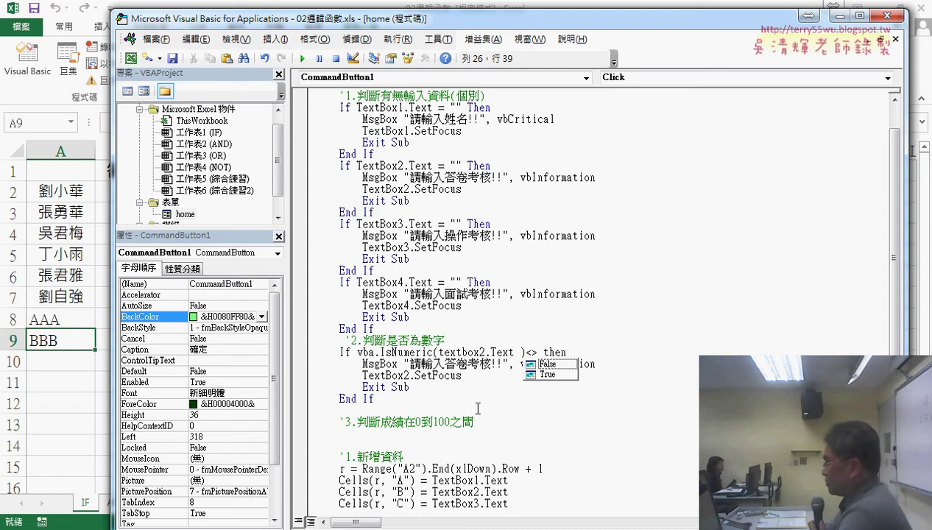
key("Down")
key("space")
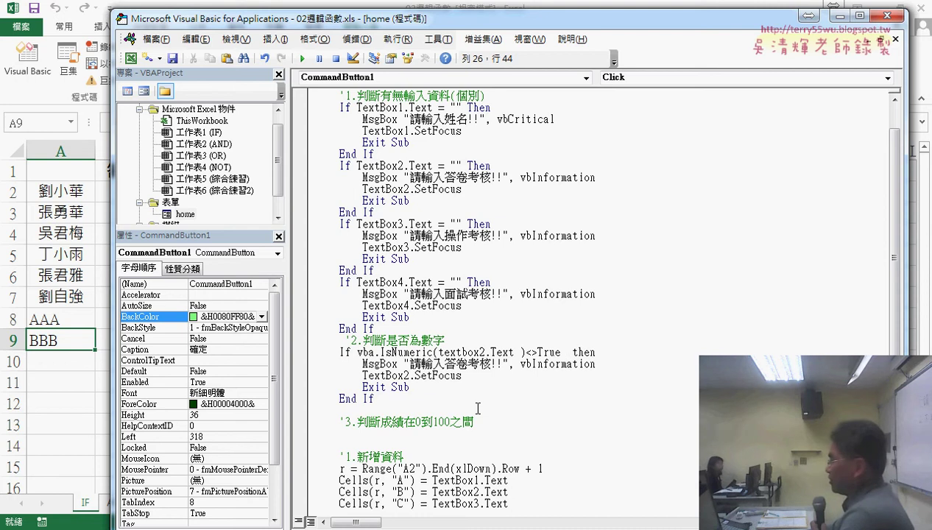
left_click(639, 419)
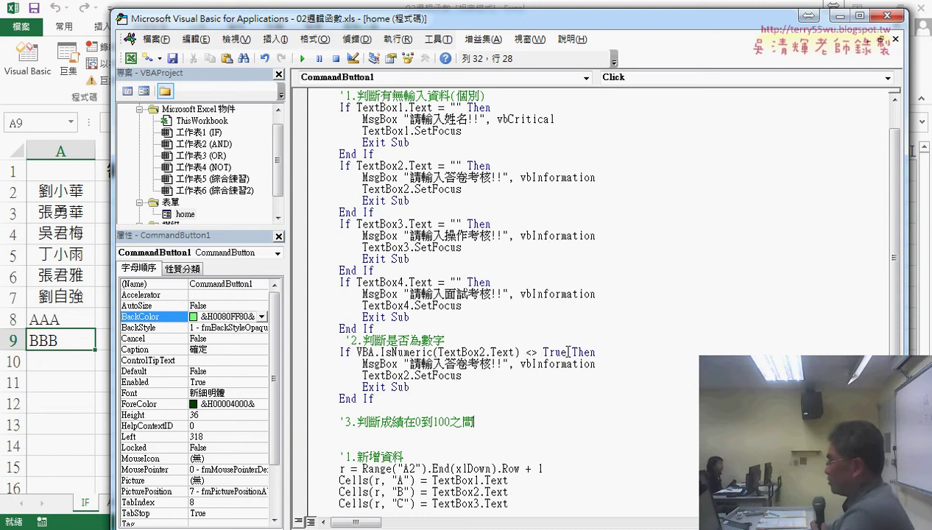
left_click_drag(568, 352, 526, 353)
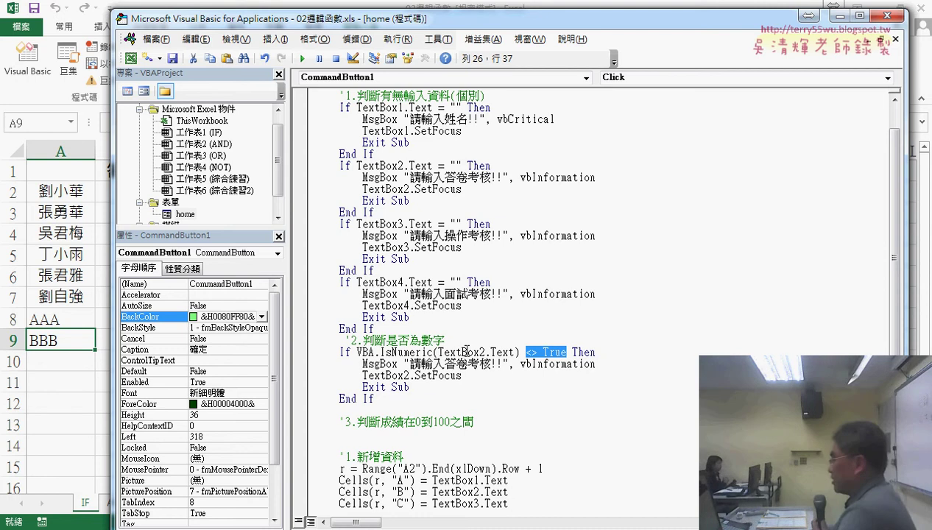
left_click(564, 352)
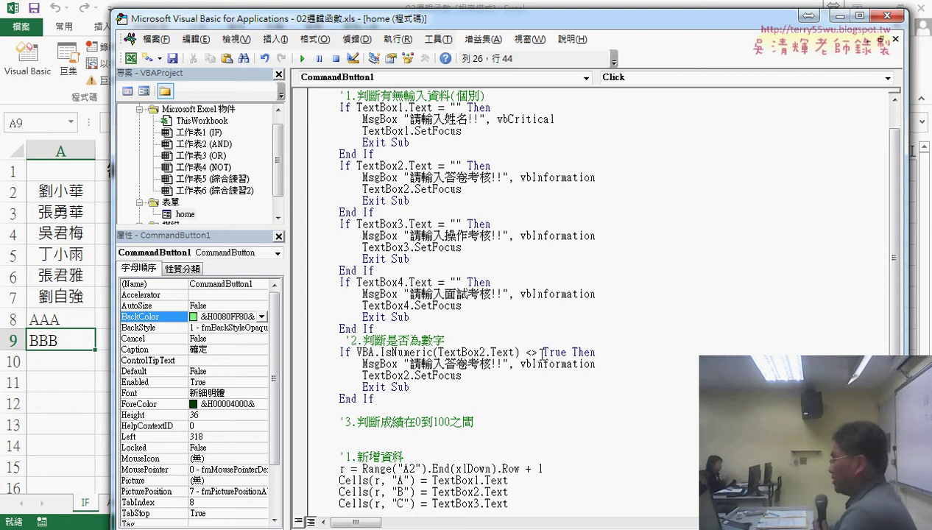
left_click_drag(538, 353, 526, 353)
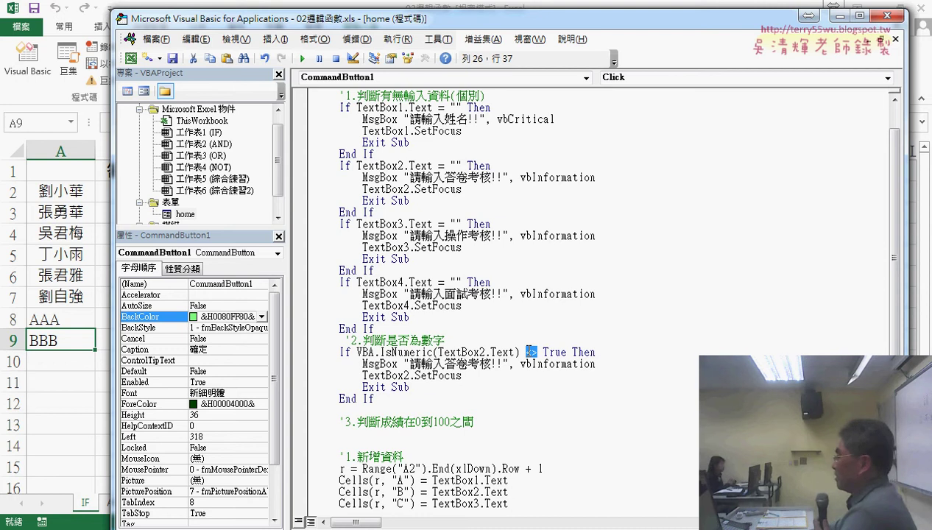
type("=")
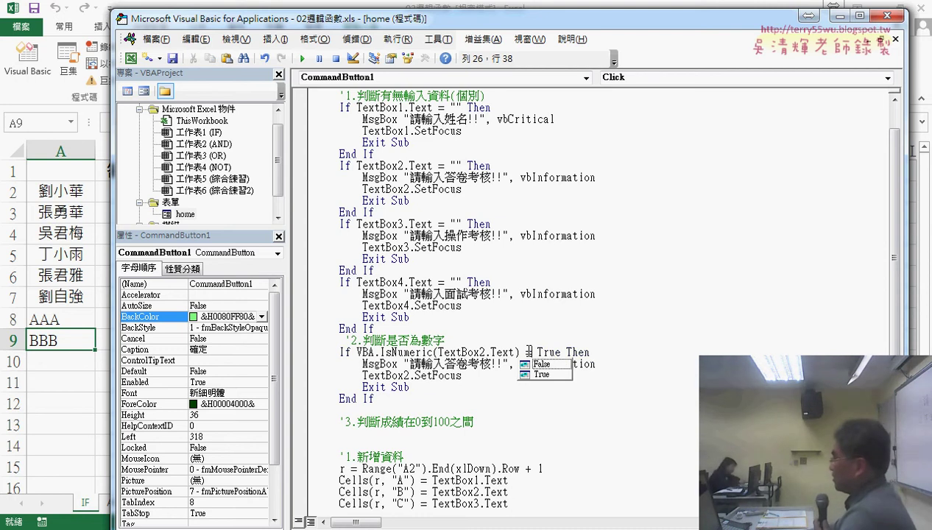
double_click(555, 364)
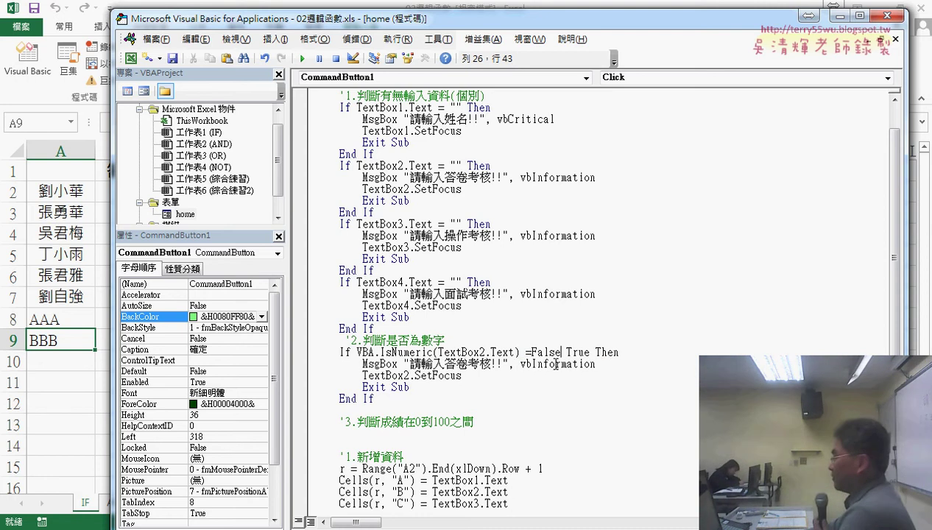
left_click_drag(591, 352, 561, 353)
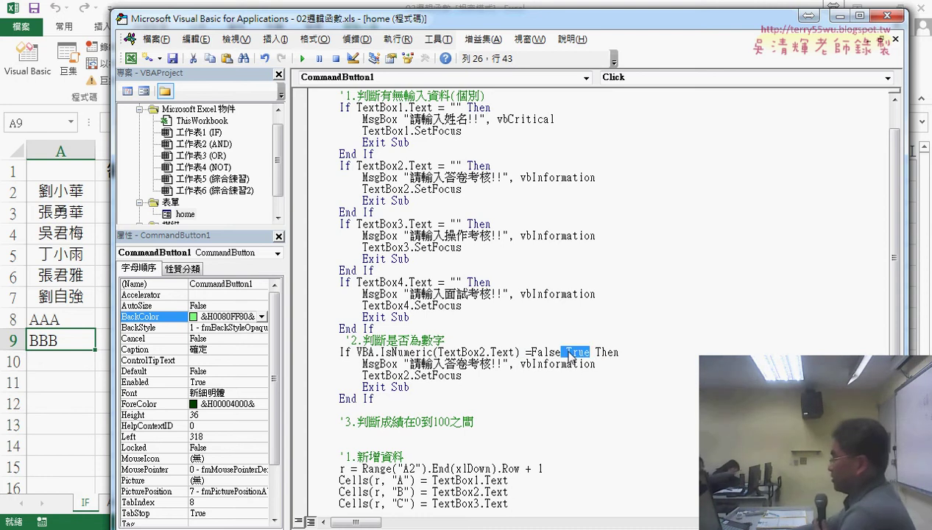
key("Delete")
key("Down")
key("Down")
key("Down")
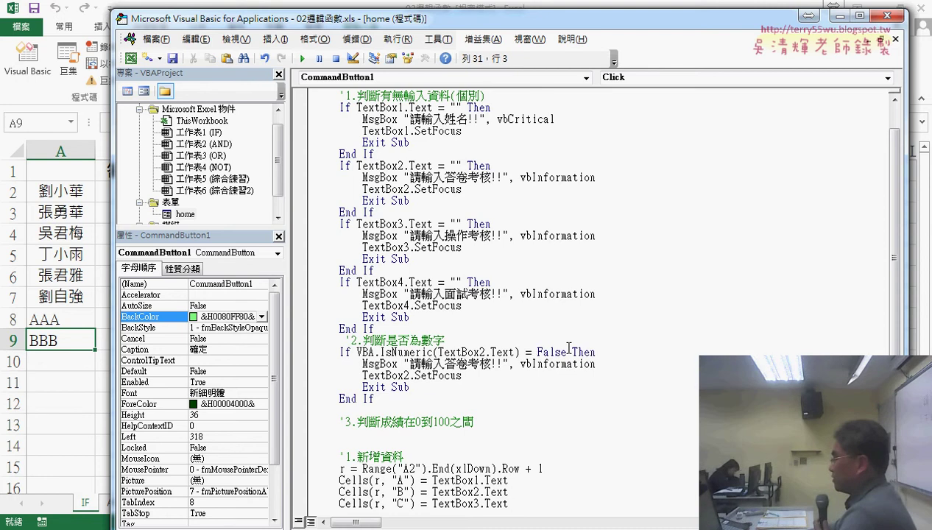
left_click_drag(568, 351, 524, 353)
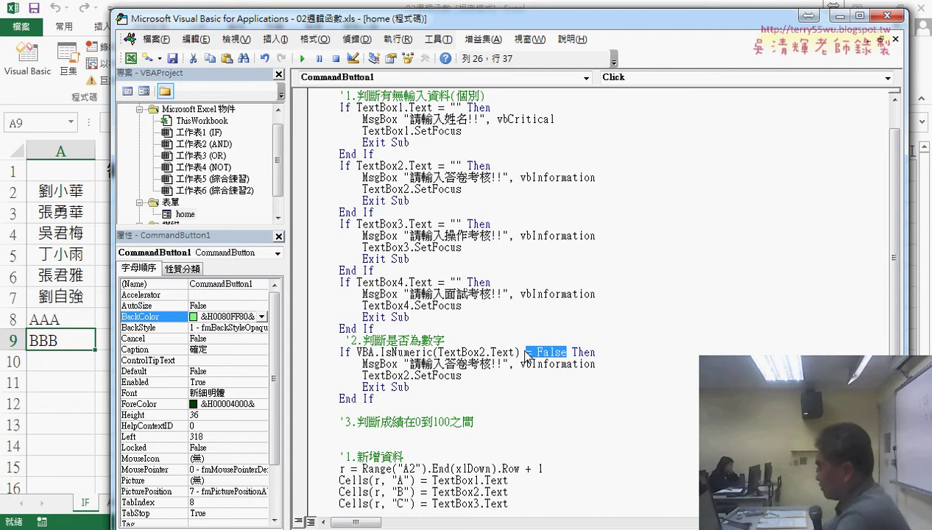
type("<>")
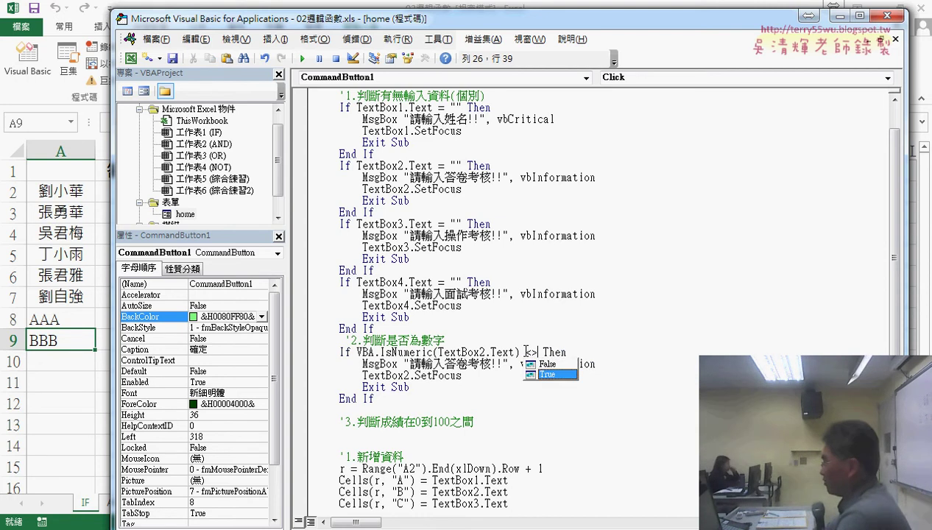
key("space")
left_click(592, 425)
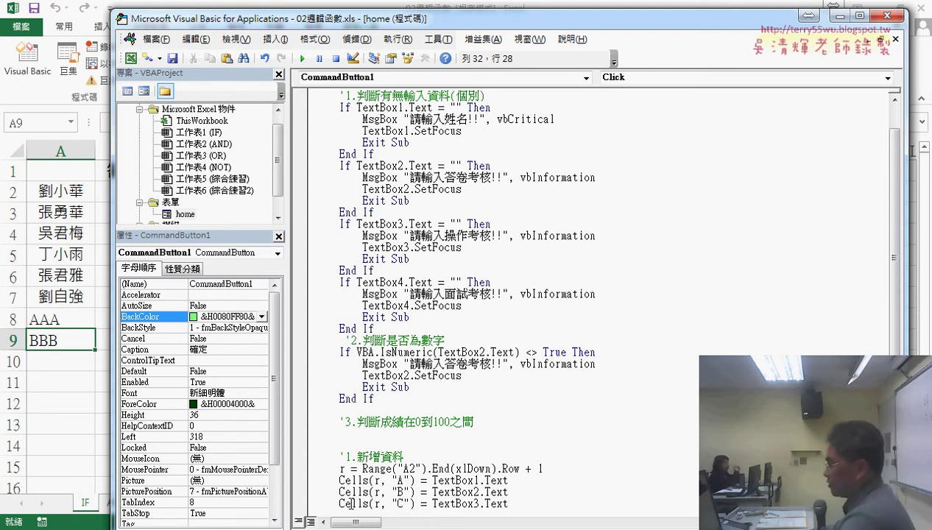
key("alt+Tab")
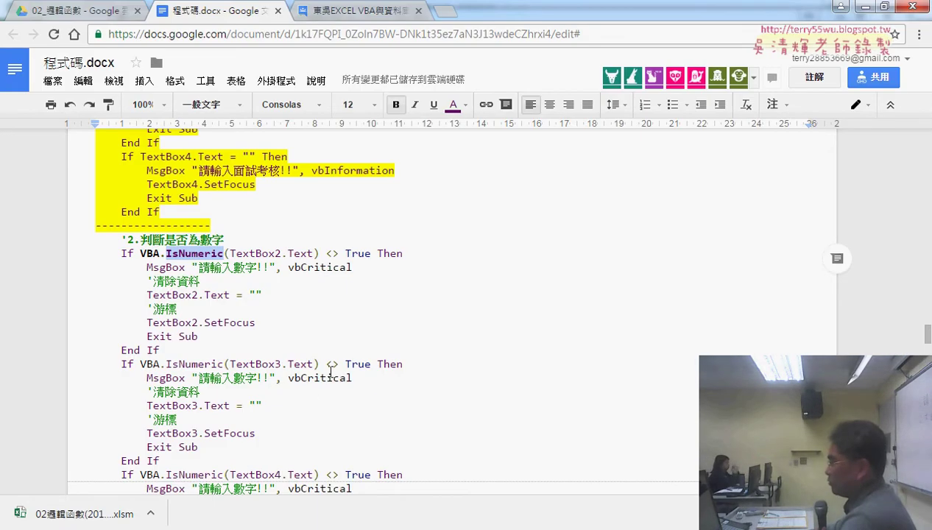
Highlight the <> True comparison on the reference IsNumeric line in 程式碼.docx.
mouse_move(334, 253)
left_mouse_down()
mouse_move(368, 254)
mouse_move(322, 253)
left_mouse_up()
left_click(377, 254)
left_click(354, 267)
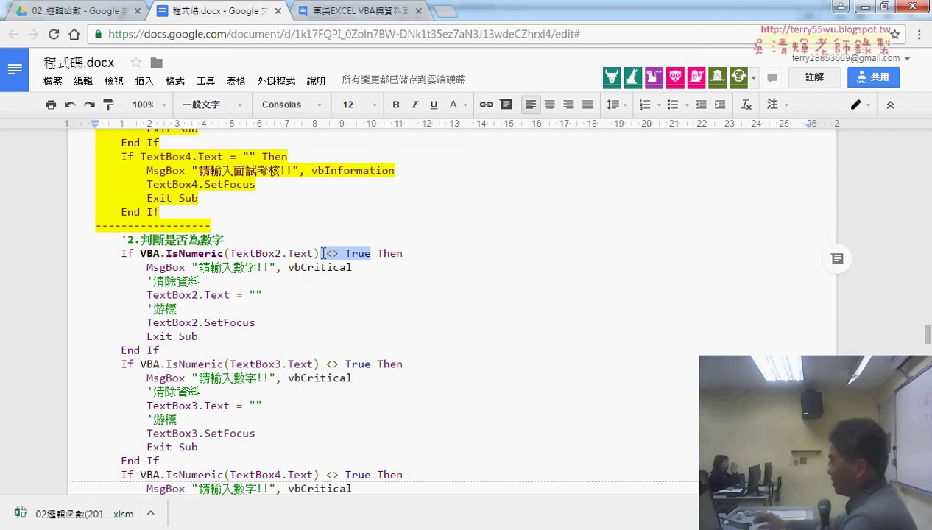
In the VBA editor, change the IsNumeric block's MsgBox text to 請輸入數字!!
left_click(840, 7)
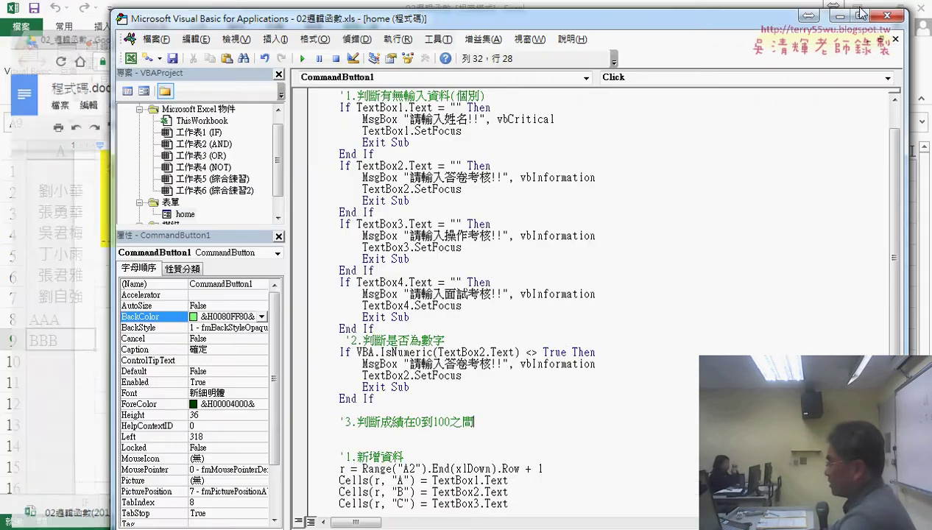
left_click_drag(567, 352, 368, 351)
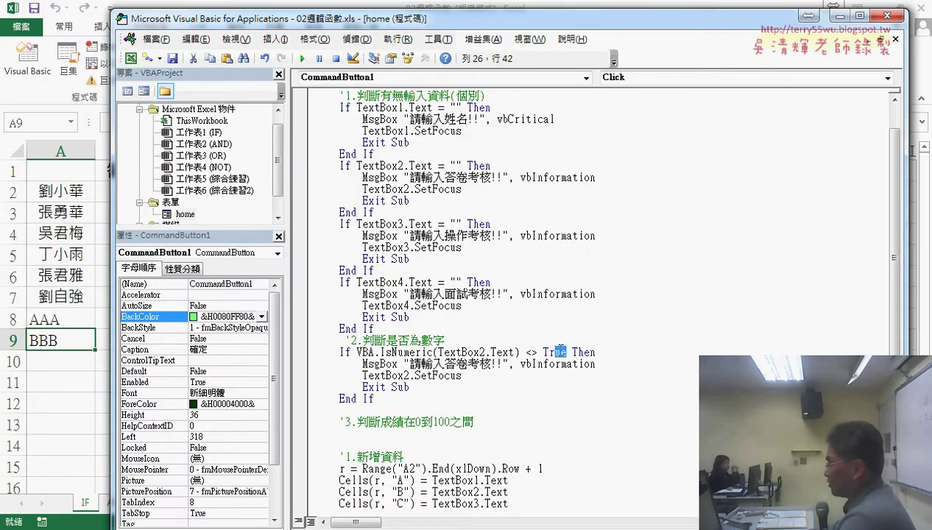
left_click(616, 351)
left_click_drag(409, 363, 492, 365)
left_click(480, 363)
key("Delete")
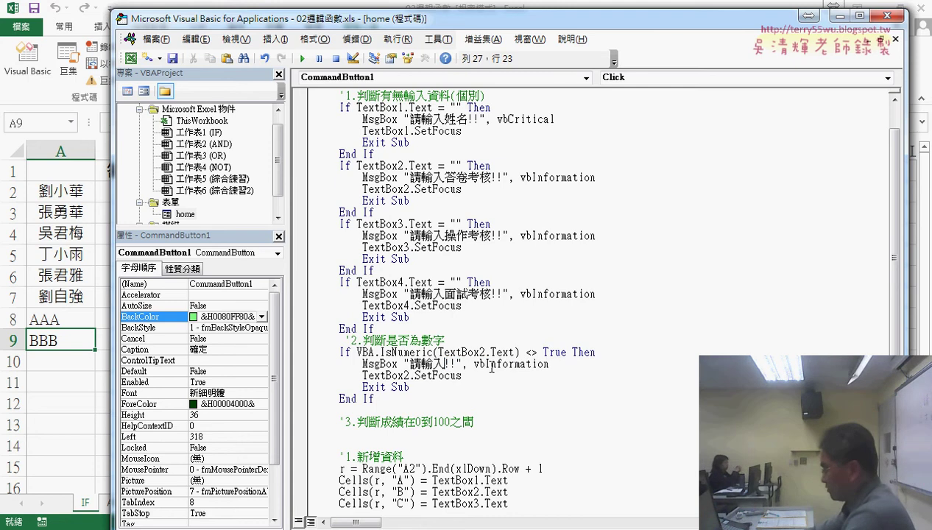
type("數字")
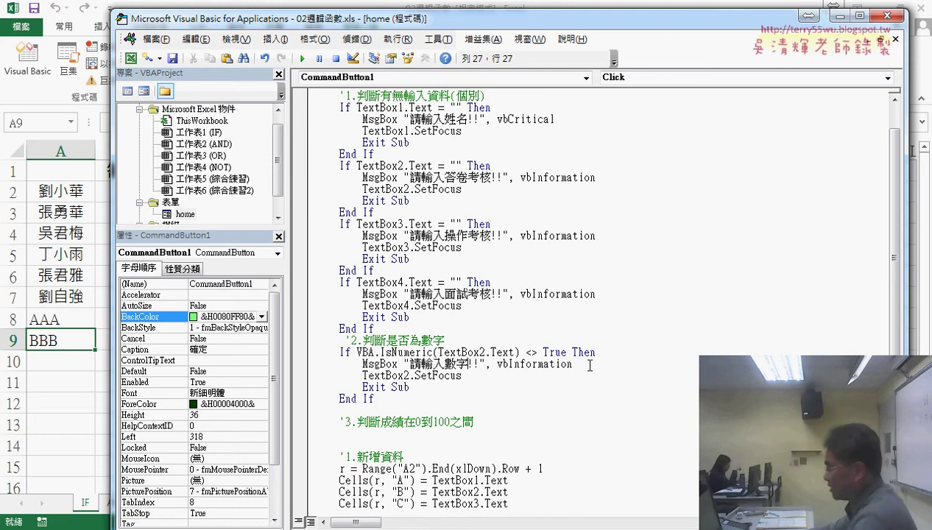
left_click_drag(585, 364, 362, 375)
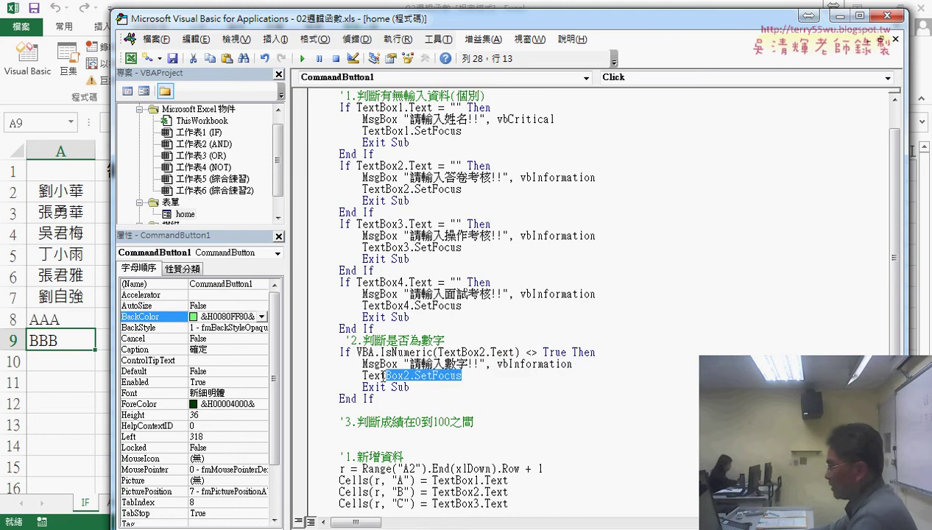
left_click(593, 365)
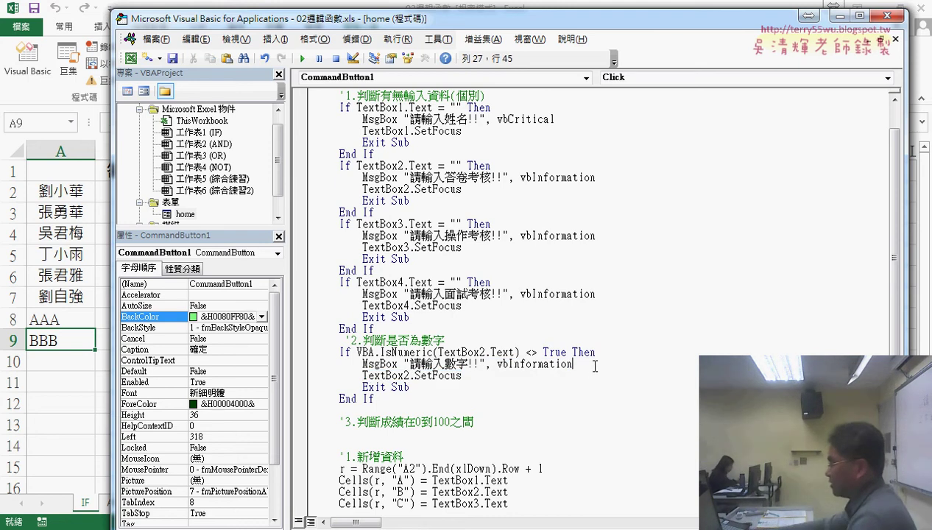
Add TextBox2.Text = "" after the MsgBox line to clear the box.
key("Return")
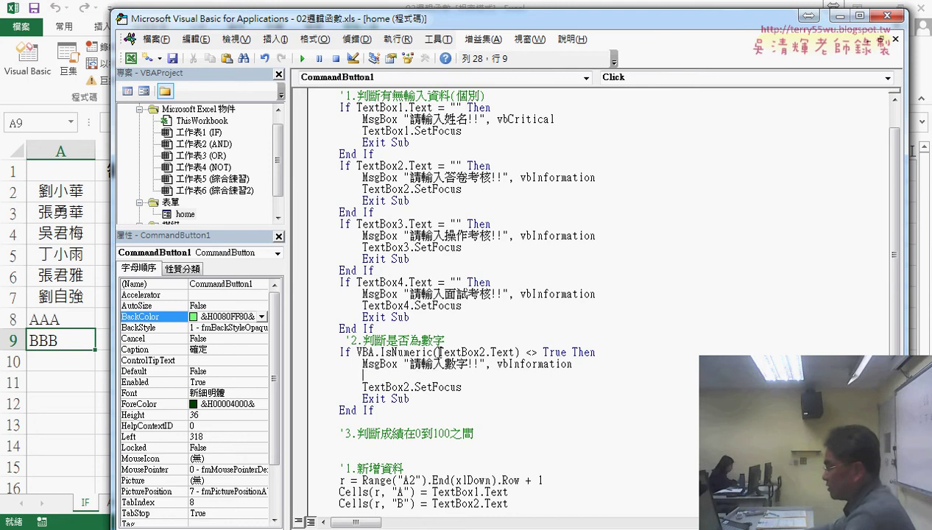
type("TextBox2")
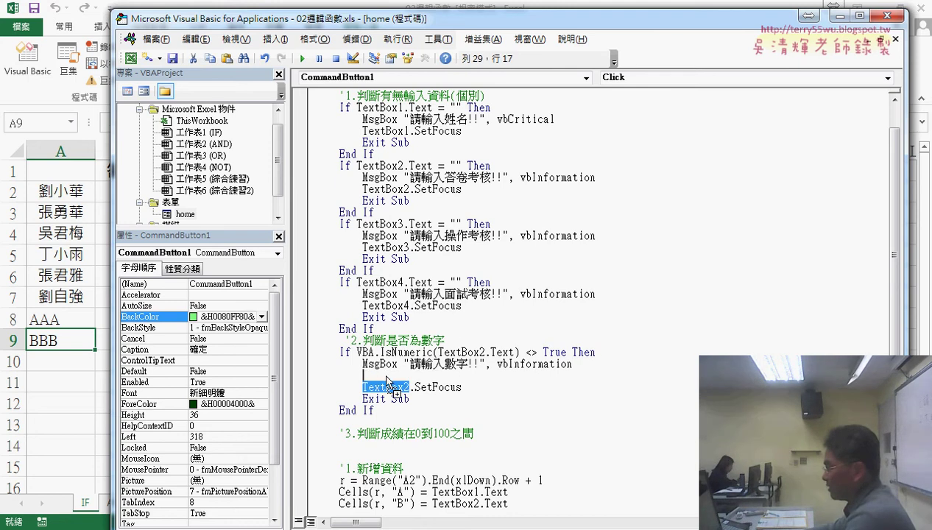
type(".")
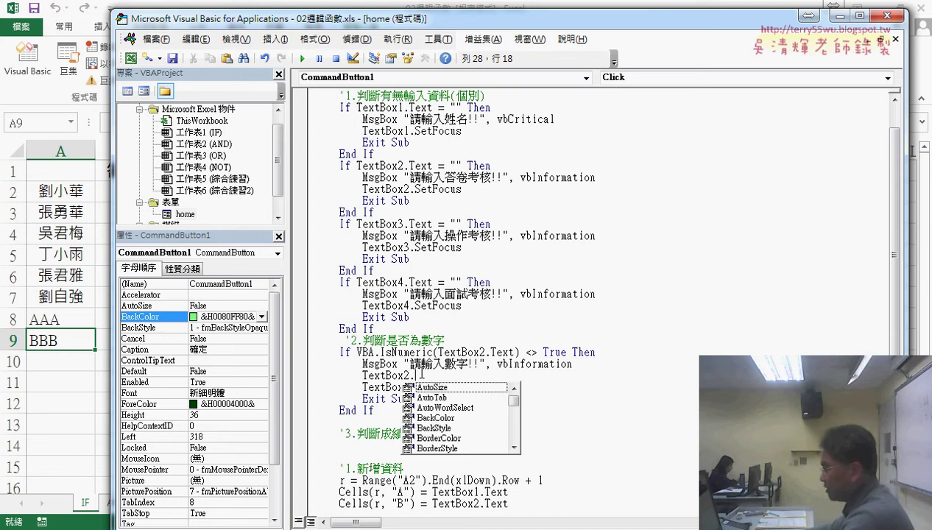
type("t")
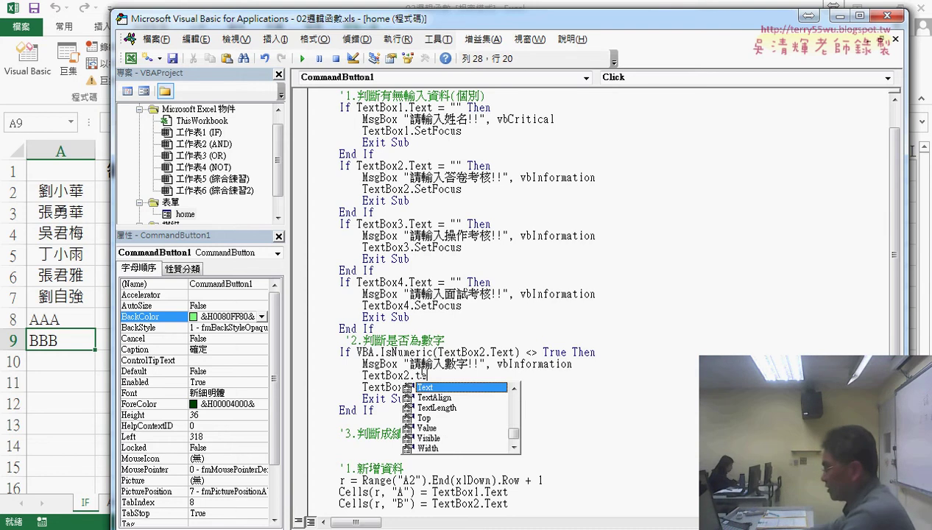
type("e")
key("Tab")
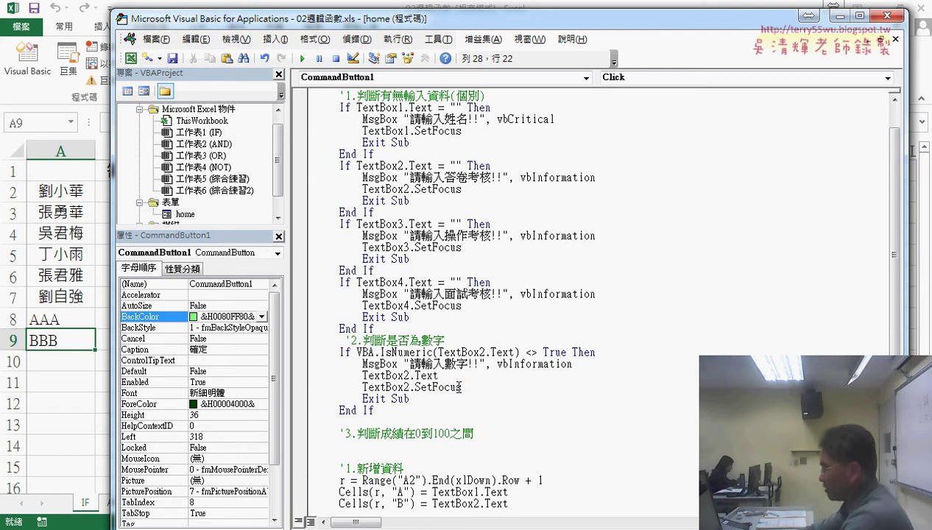
type("= \"\"")
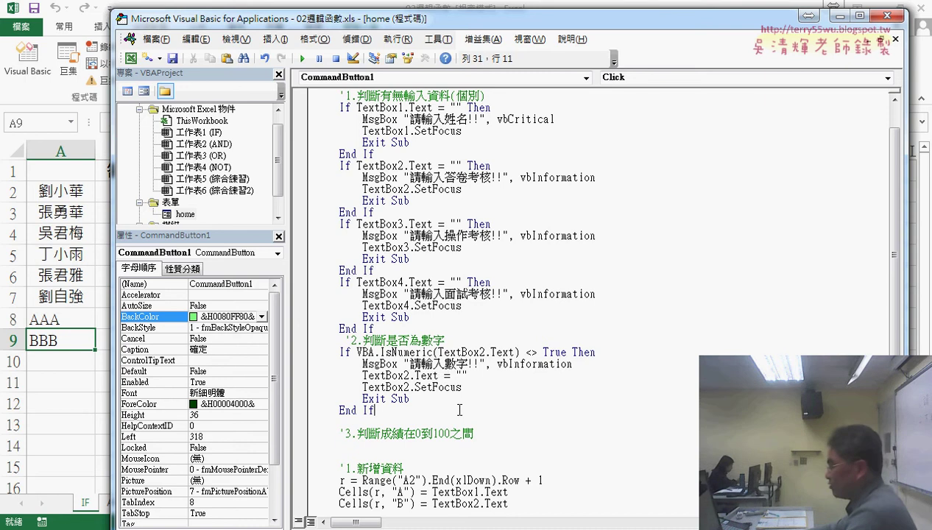
left_click_drag(476, 376, 368, 376)
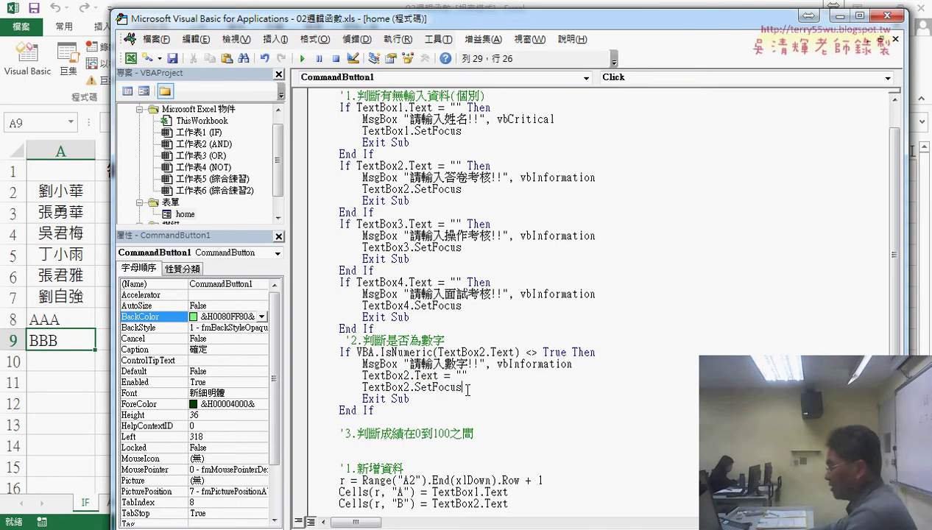
mouse_move(462, 387)
left_mouse_down()
mouse_move(365, 387)
mouse_move(362, 398)
mouse_move(317, 351)
left_mouse_up()
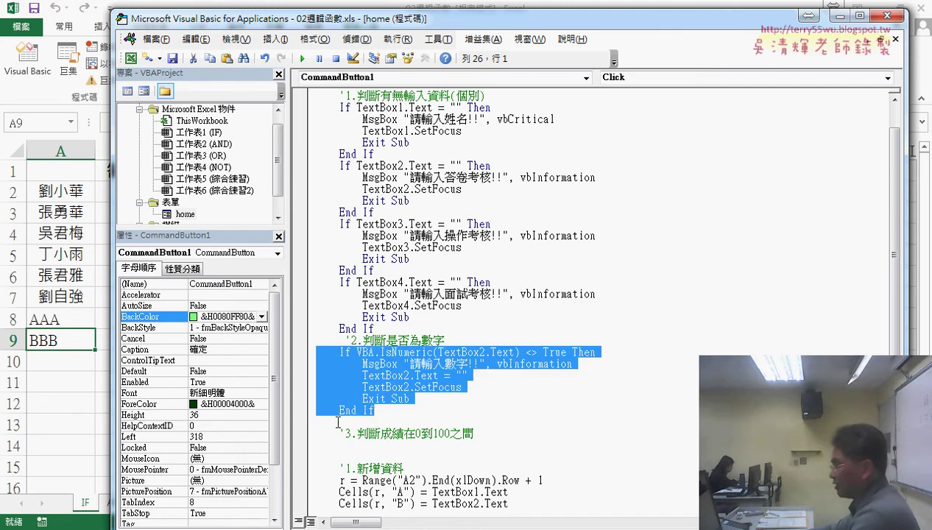
Paste two more copies of the IsNumeric check block below the first.
key("ctrl+c")
left_click(338, 421)
key("ctrl+v")
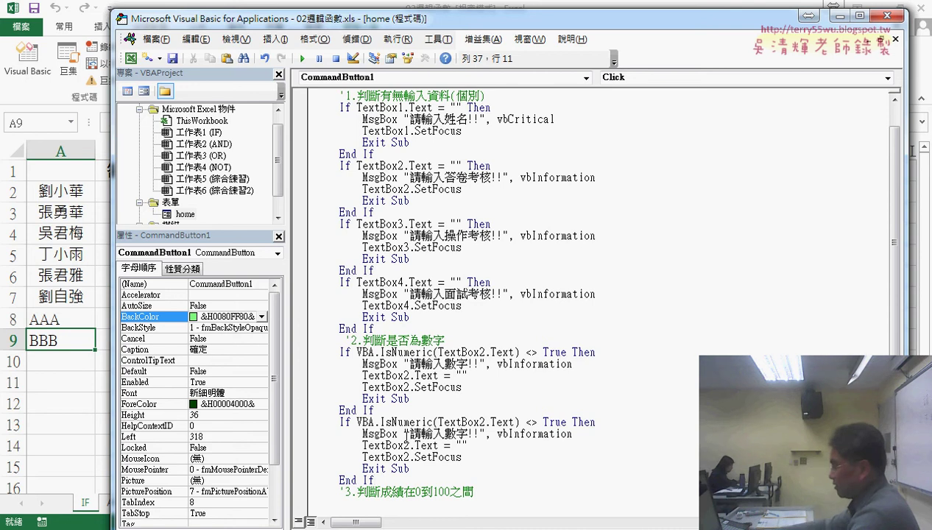
key("Return")
left_click_drag(340, 491, 297, 491)
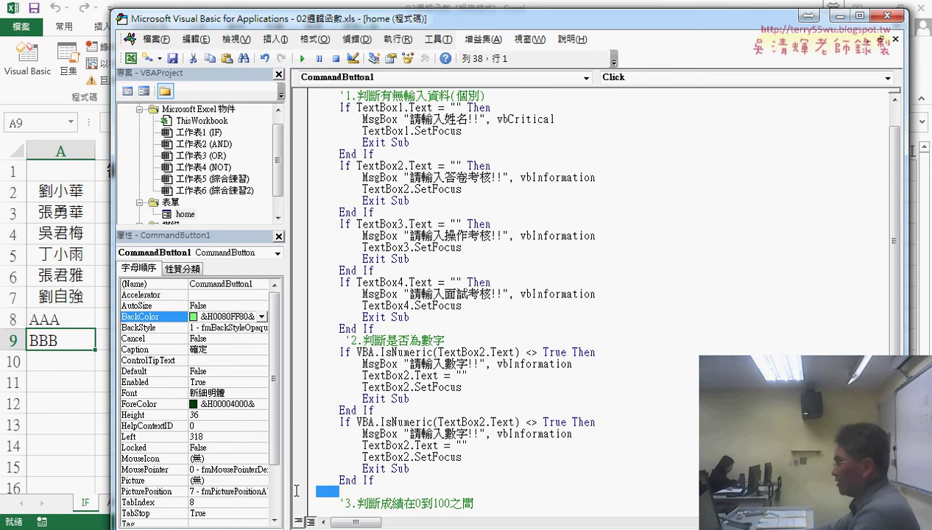
key("ctrl+v")
Change the two copies' box references to TextBox3 and TextBox4.
left_click_drag(479, 376, 485, 375)
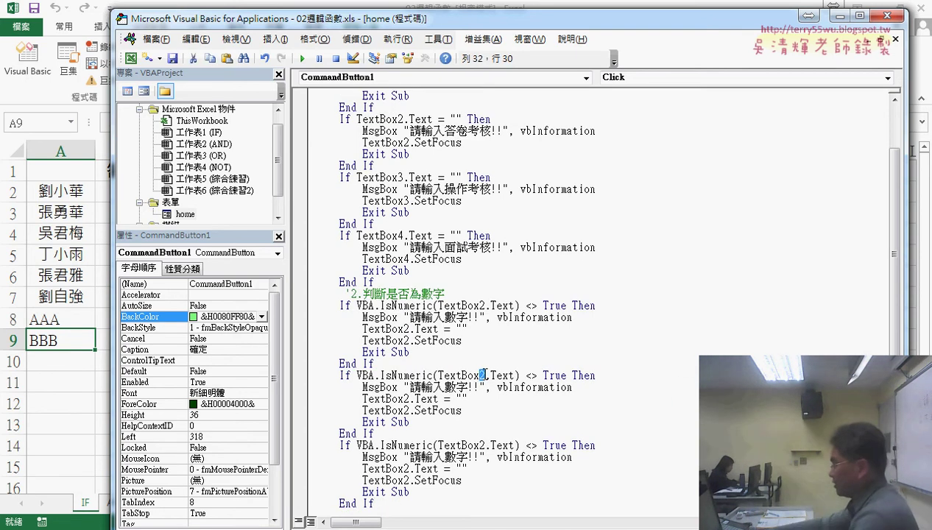
type("3")
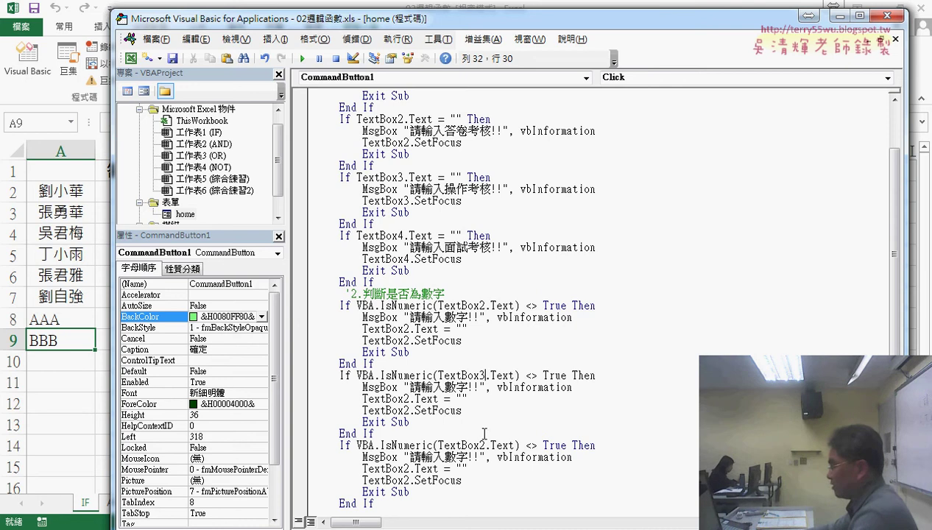
left_click_drag(480, 445, 486, 445)
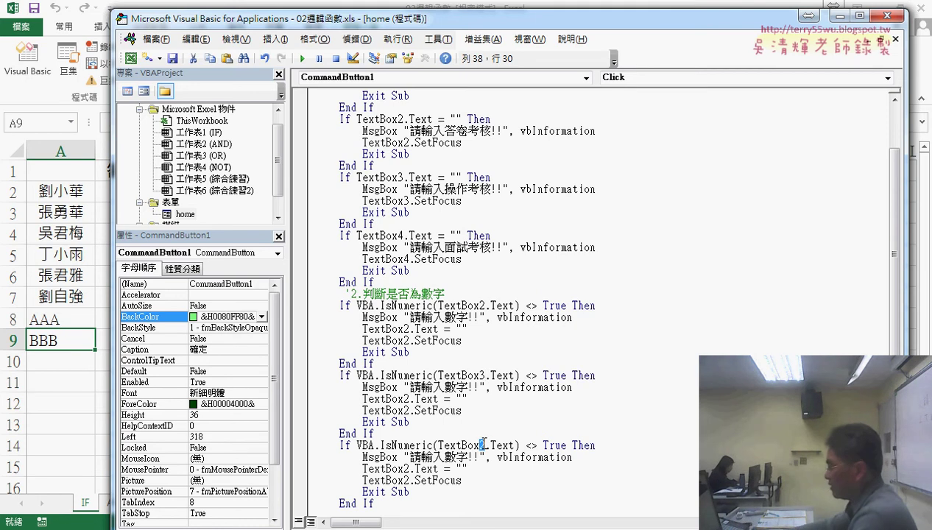
type("4")
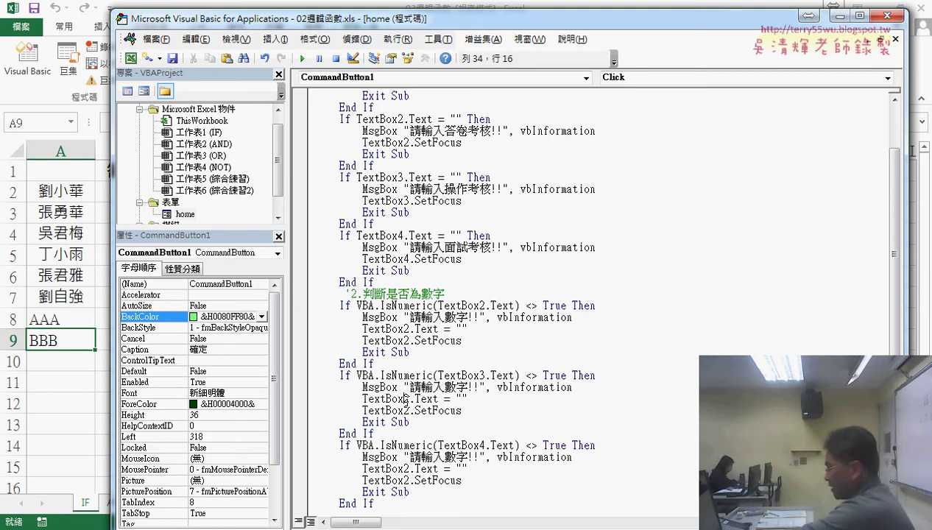
left_click_drag(403, 399, 408, 410)
type("3")
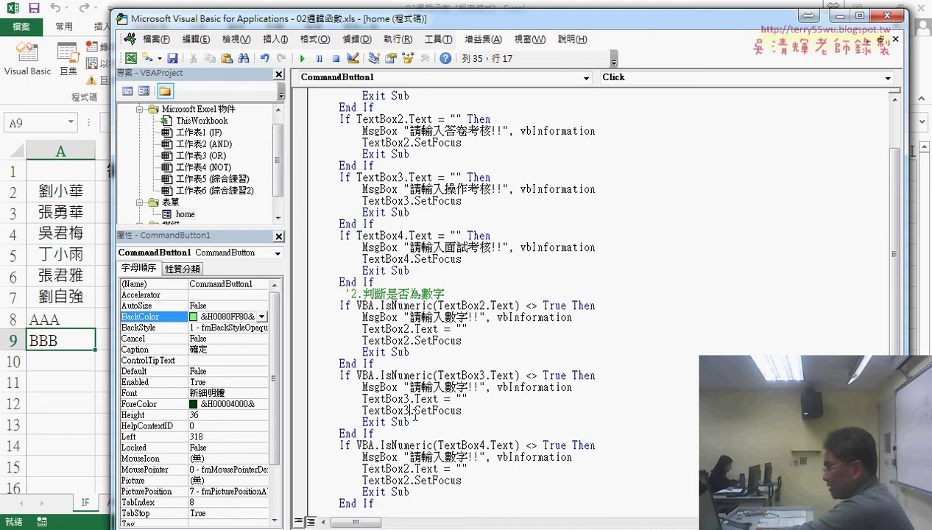
type("3")
left_click_drag(403, 468, 409, 480)
type("44")
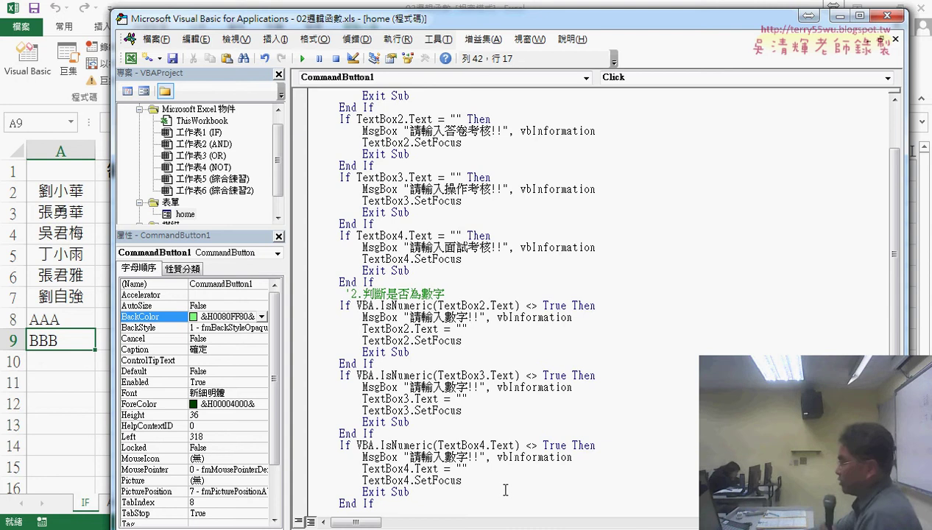
scroll(518, 461, "down", 2)
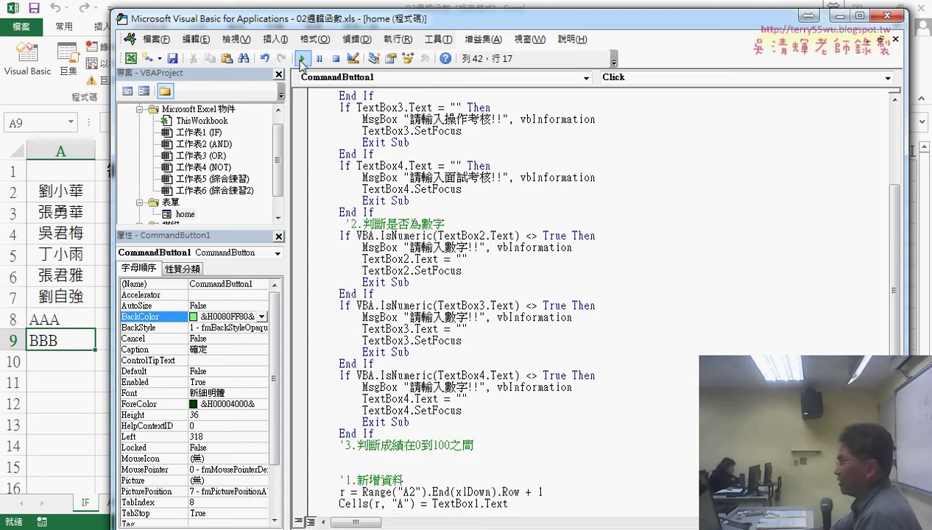
Run the form, enter CCC with score AAA, and submit to get the missing-score warning.
left_click(302, 58)
left_click_drag(463, 150, 552, 148)
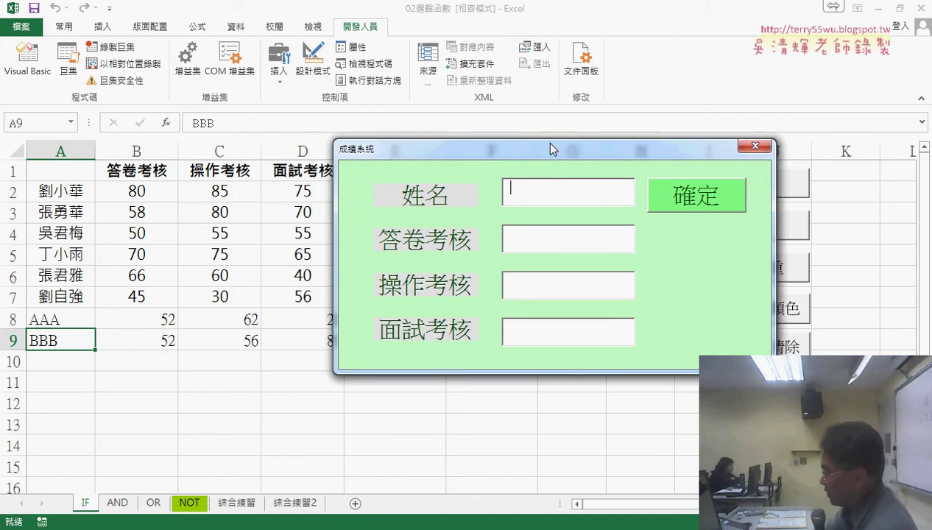
type("CCC")
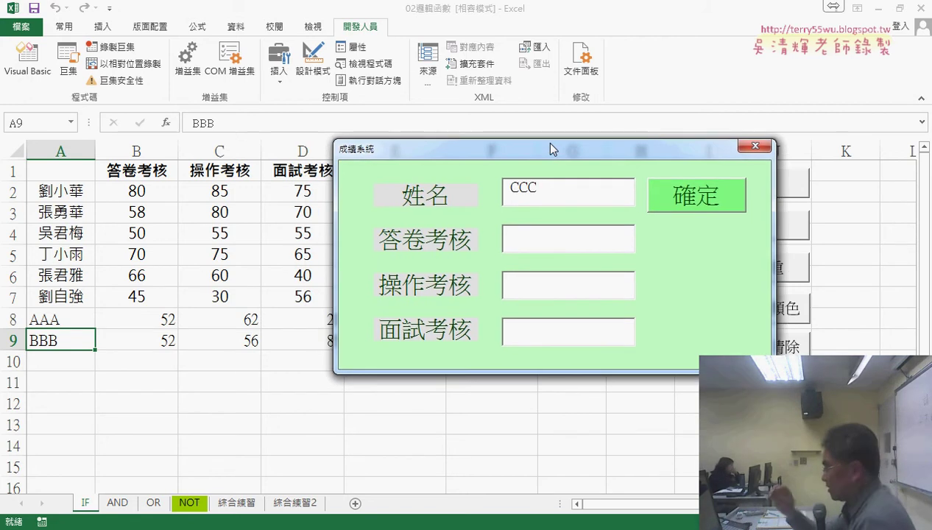
key("Tab")
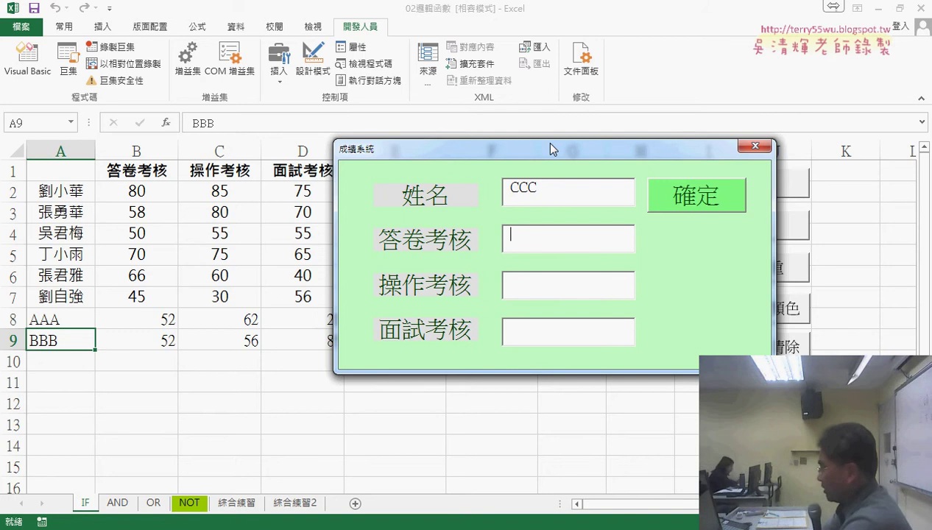
type("AAA")
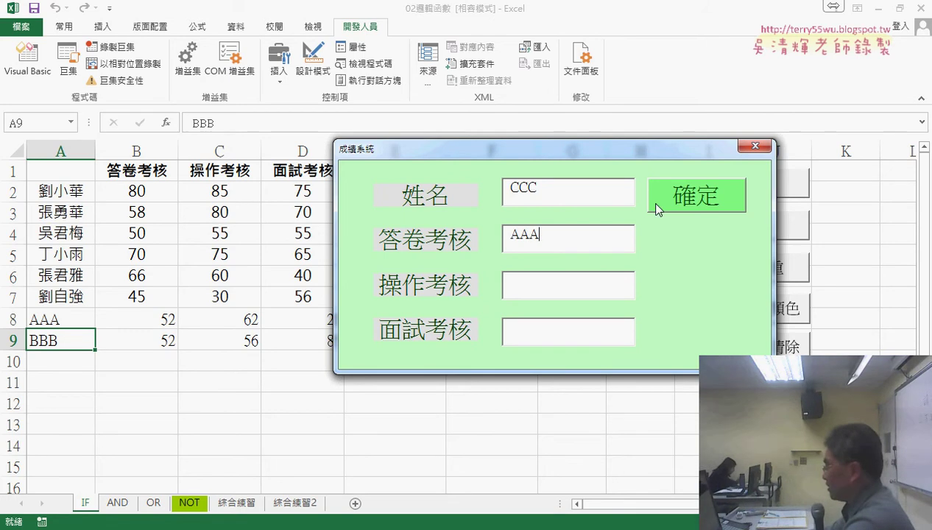
left_click(675, 207)
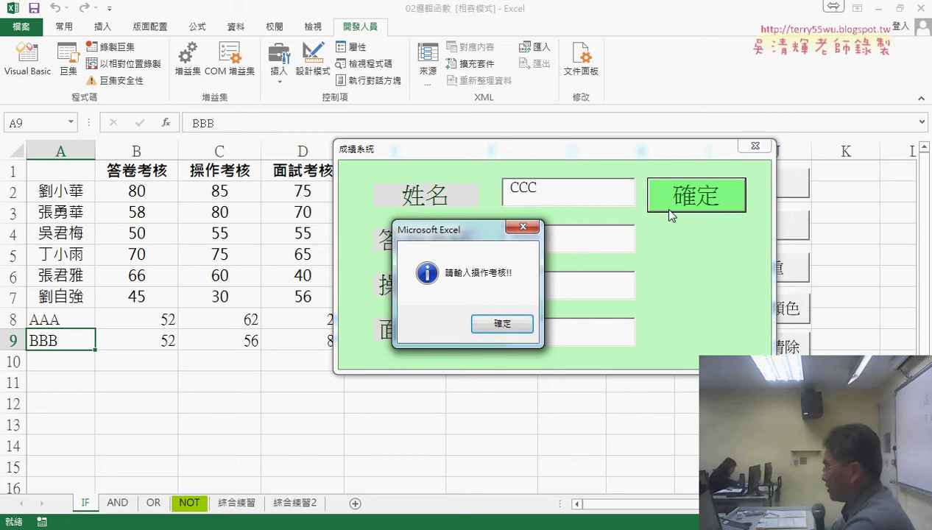
left_click(502, 325)
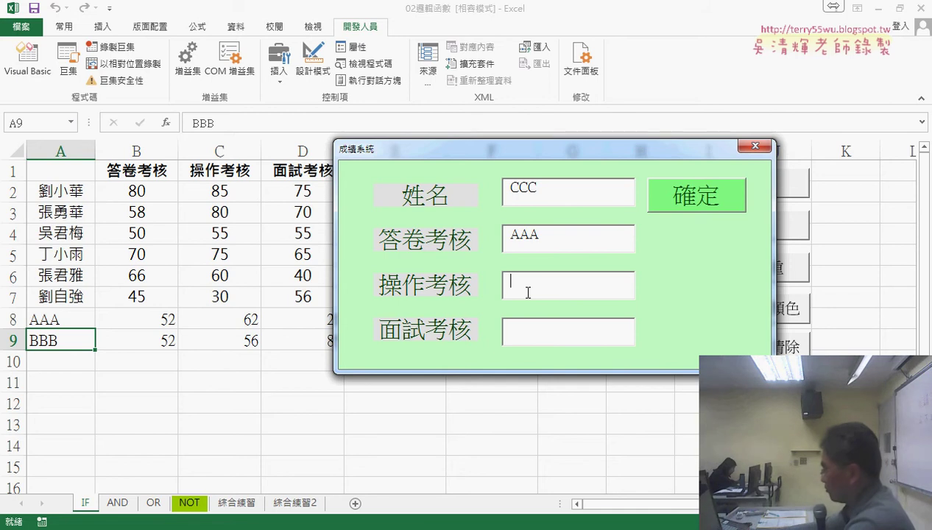
Fill the other scores 85 and 52 and submit, getting the enter-a-number warning for AAA.
type("85")
key("Tab")
type("52")
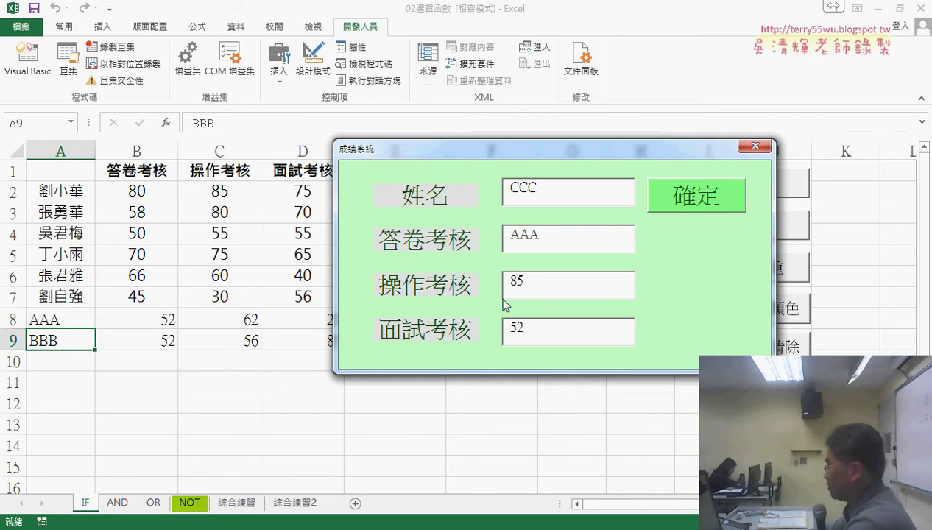
key("Tab")
left_click(710, 213)
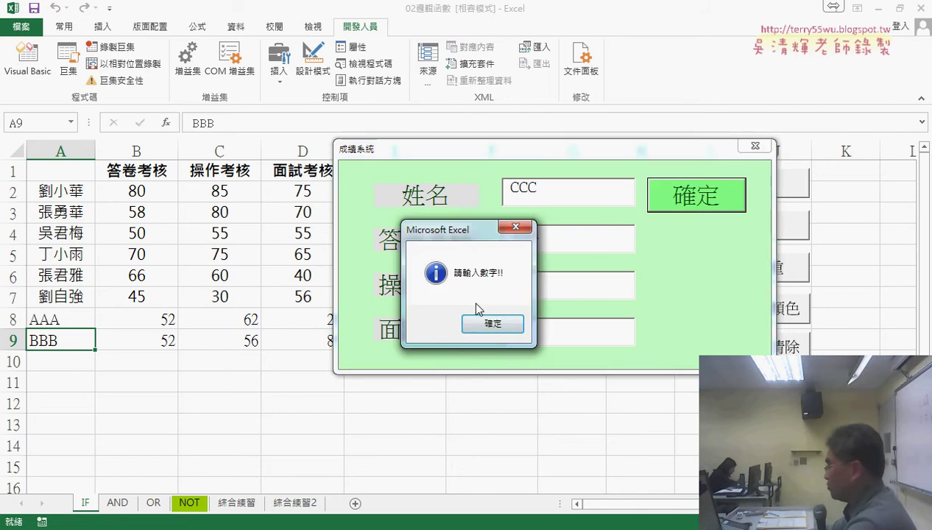
left_click_drag(455, 236, 348, 229)
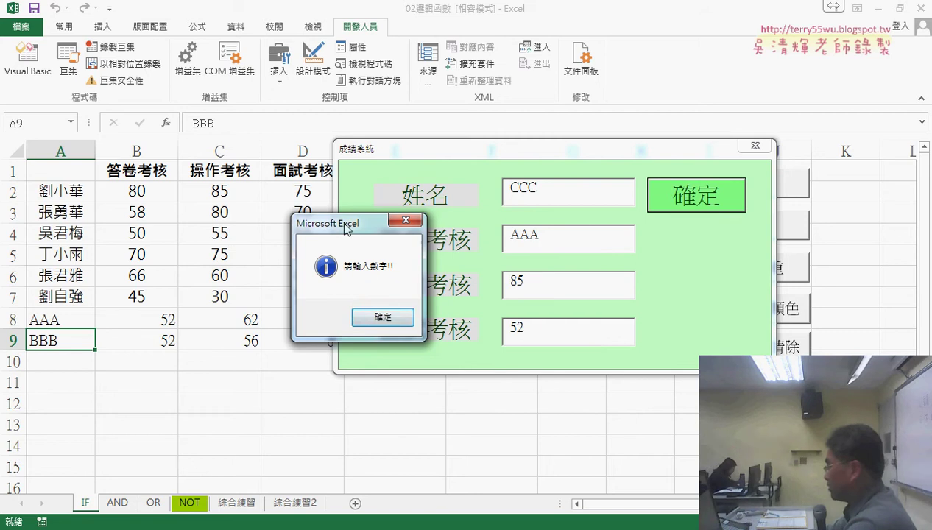
left_click(380, 318)
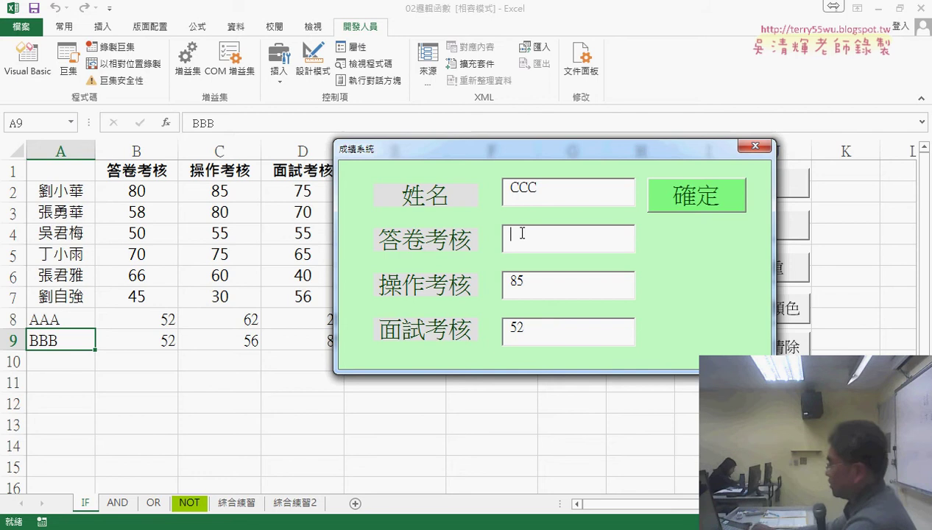
Correct the score to 85, submit CCC as row 10, and close the form.
type("85")
left_click(722, 202)
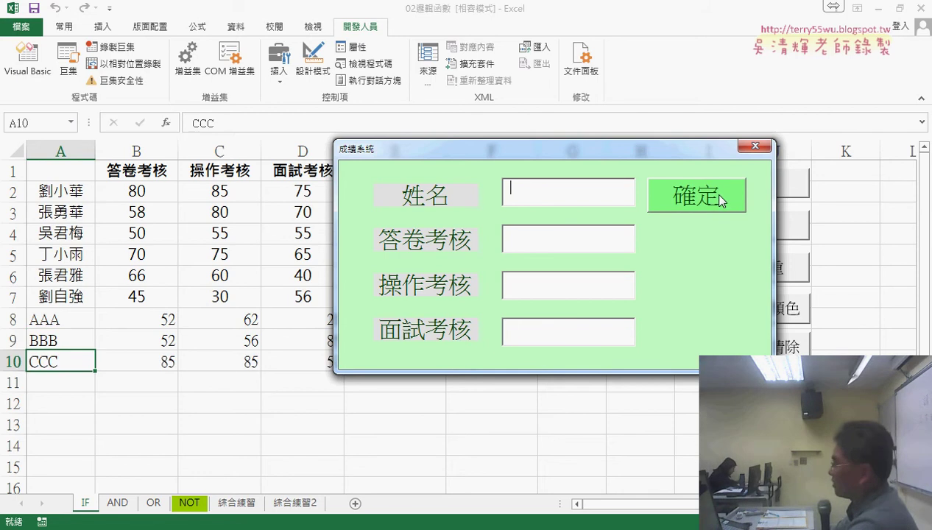
left_click_drag(617, 154, 621, 84)
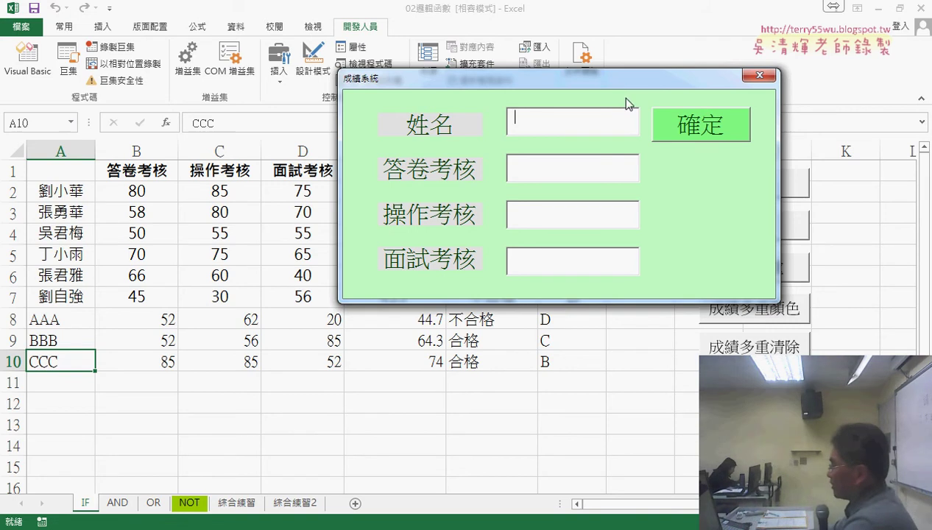
left_click(760, 76)
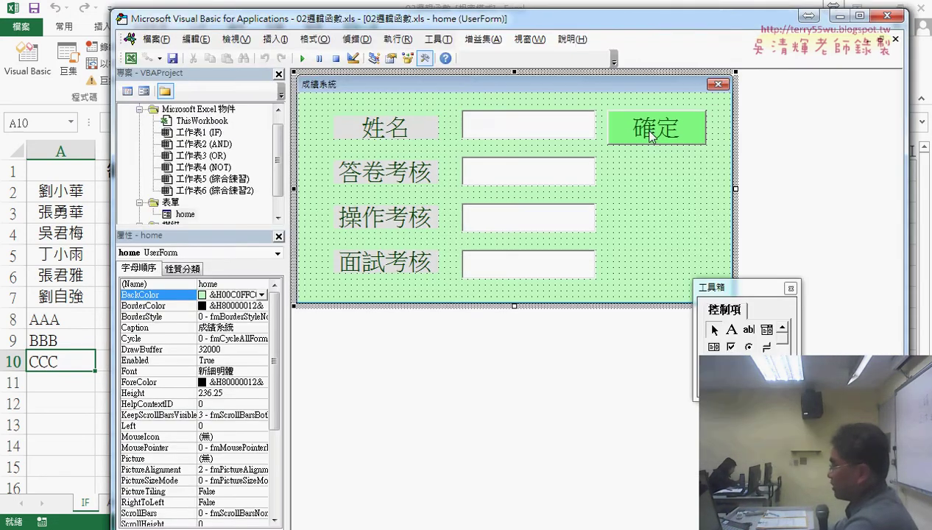
Open the 確定 button's Click code and copy the TextBox2 If block under '3.判斷成績在0到100之間.
double_click(653, 137)
scroll(516, 307, "down", 3)
scroll(513, 309, "down", 4)
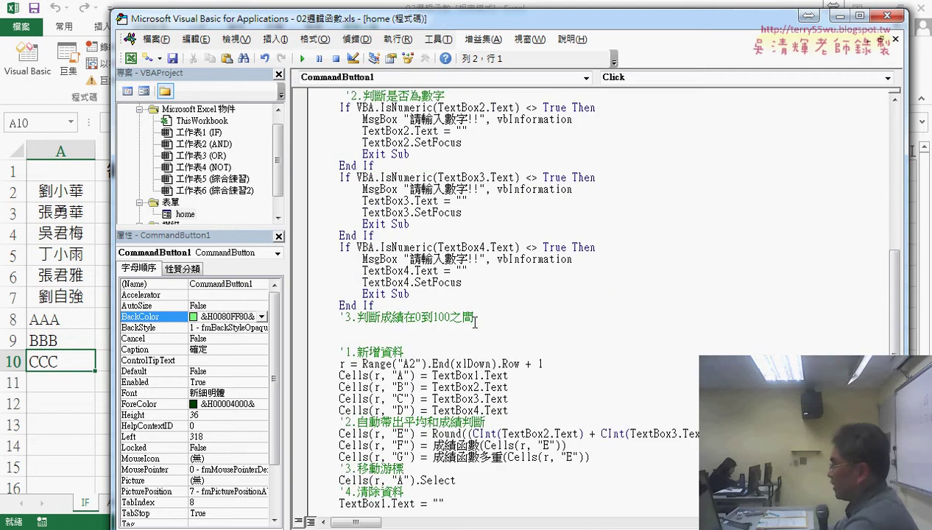
left_click_drag(474, 322, 349, 319)
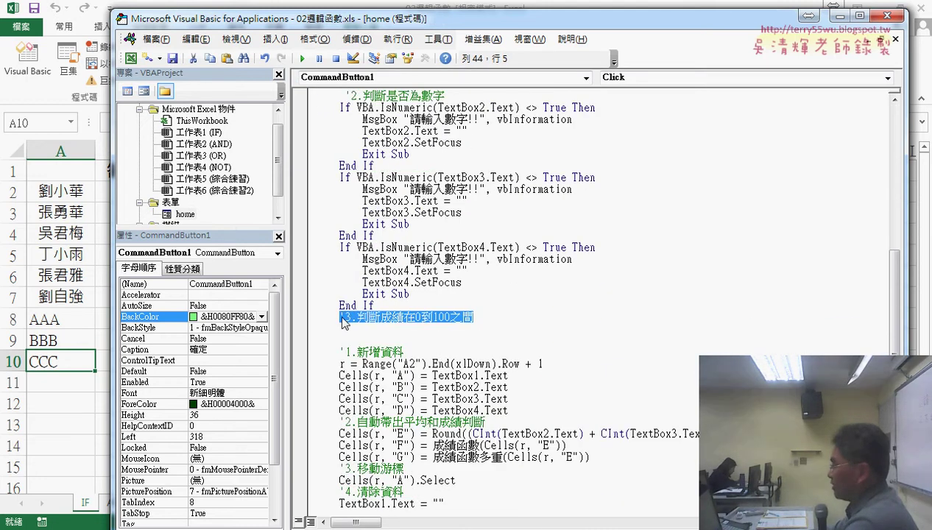
mouse_move(374, 166)
left_mouse_down()
mouse_move(316, 108)
mouse_move(316, 327)
mouse_move(438, 329)
left_mouse_up()
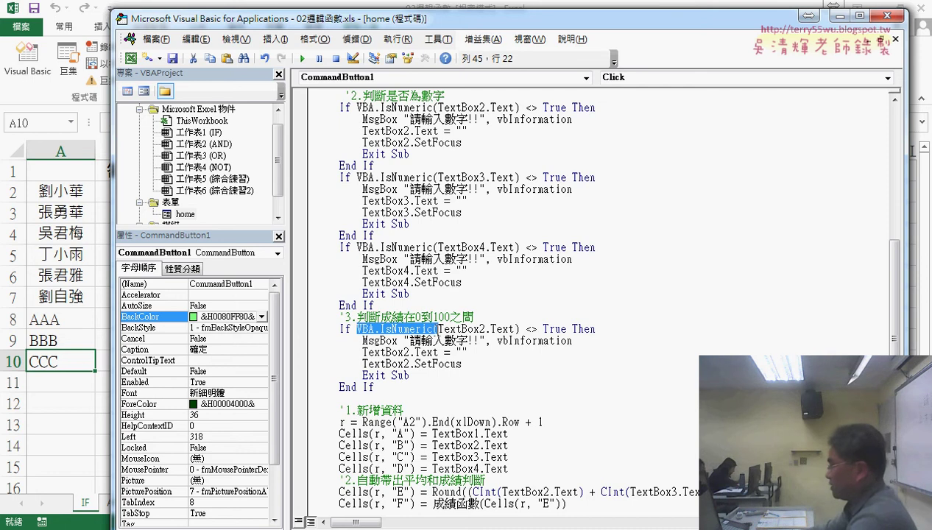
Change the copied condition to CInt(TextBox2.Text) > 100 Or.
key("Delete")
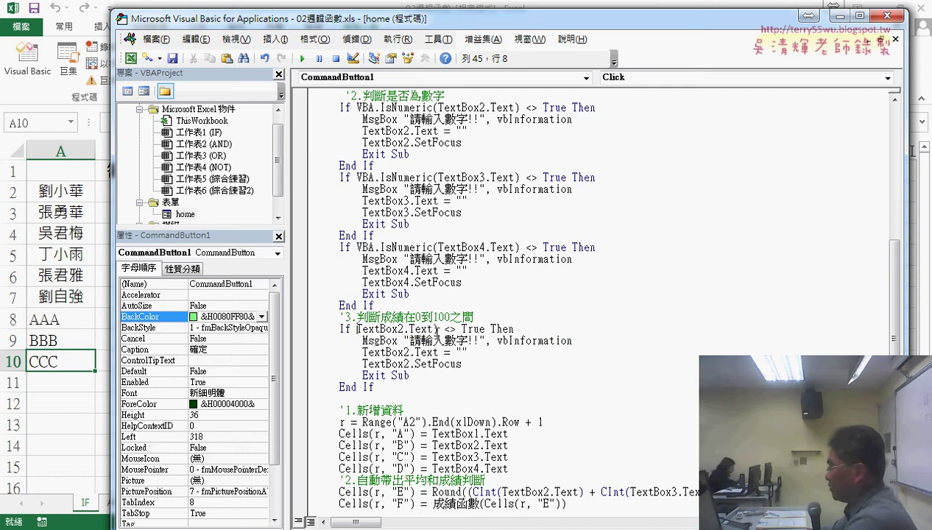
left_click(431, 329)
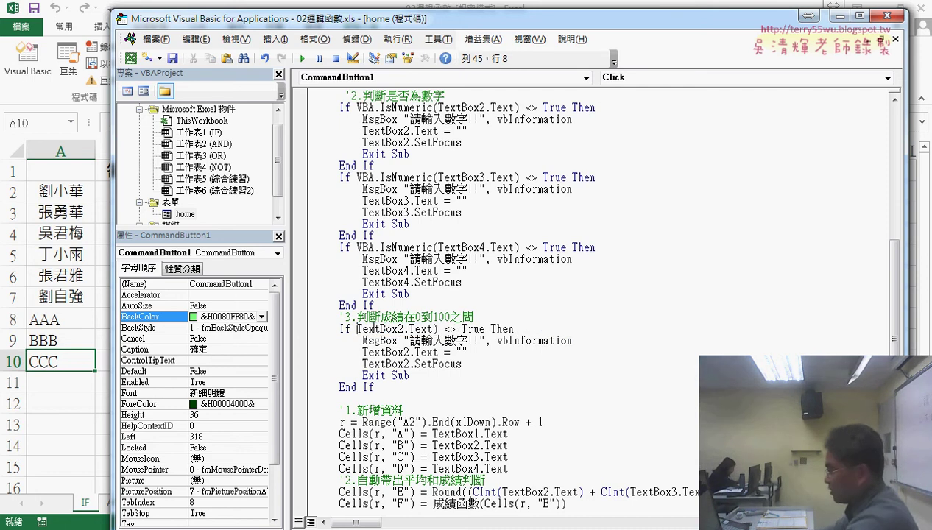
type("cin")
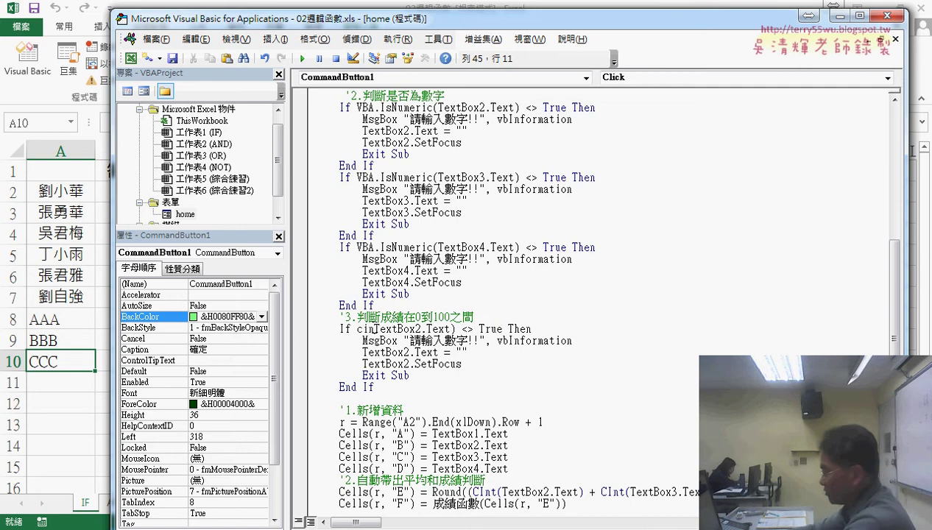
type("t(")
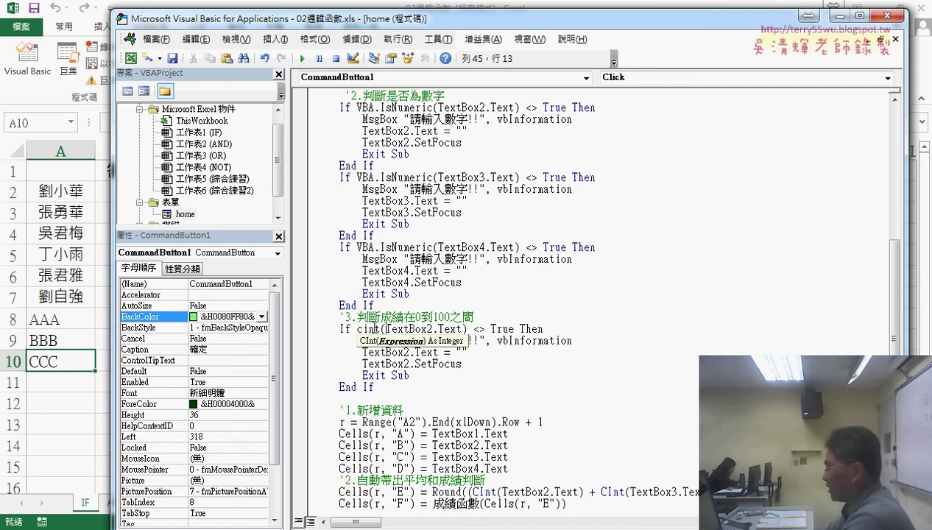
key("Right")
key("Right")
key("Right")
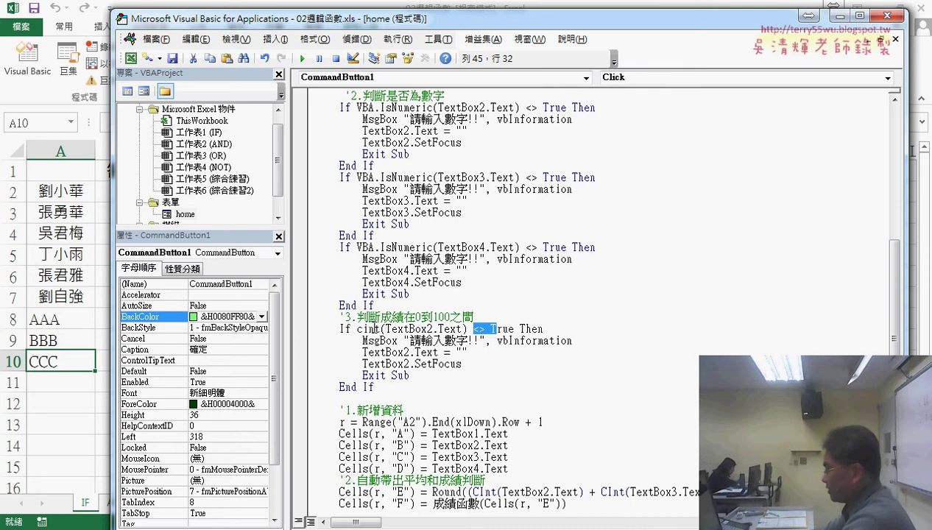
key("shift+Right")
key("shift+Right")
key("shift+Right")
type(">1")
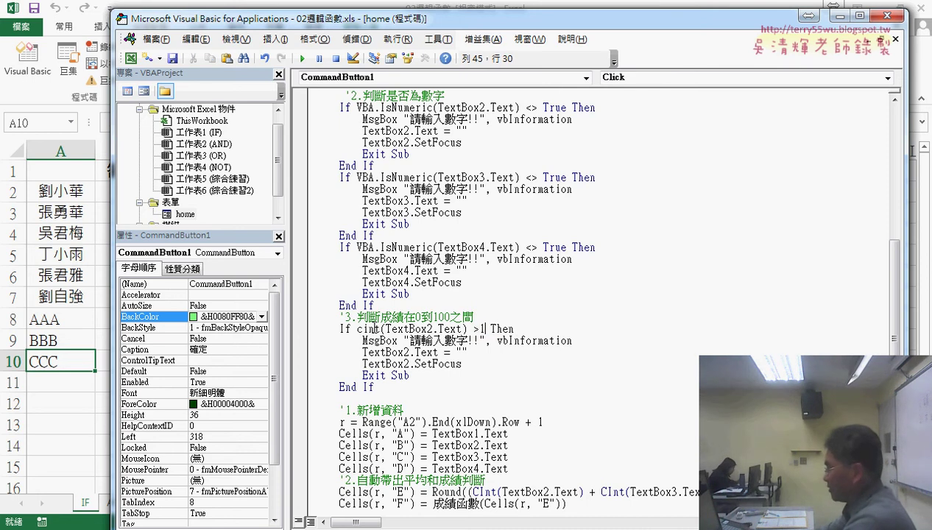
type("00")
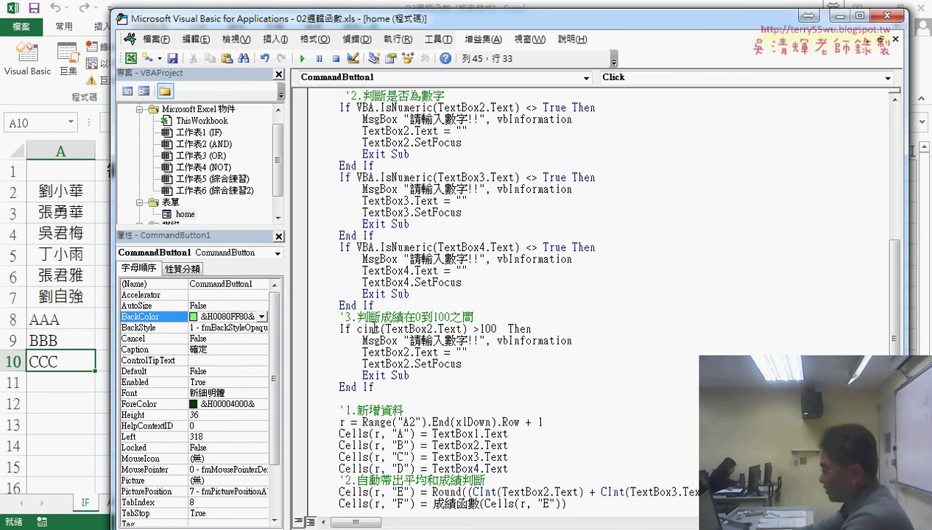
type(" or")
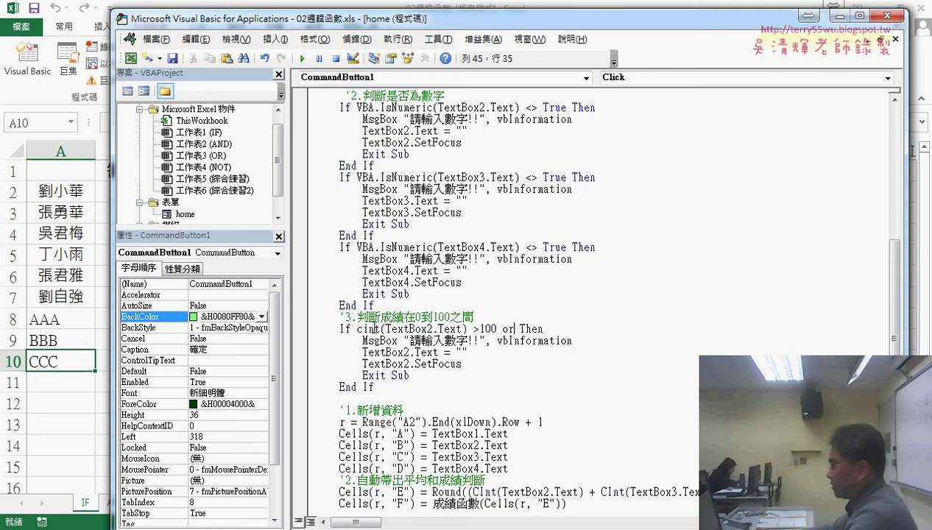
Append the second test CInt(TextBox2.Text) < 0 to the If line.
left_click_drag(357, 329, 497, 329)
key("ctrl+c")
left_click(520, 329)
key("ctrl+v")
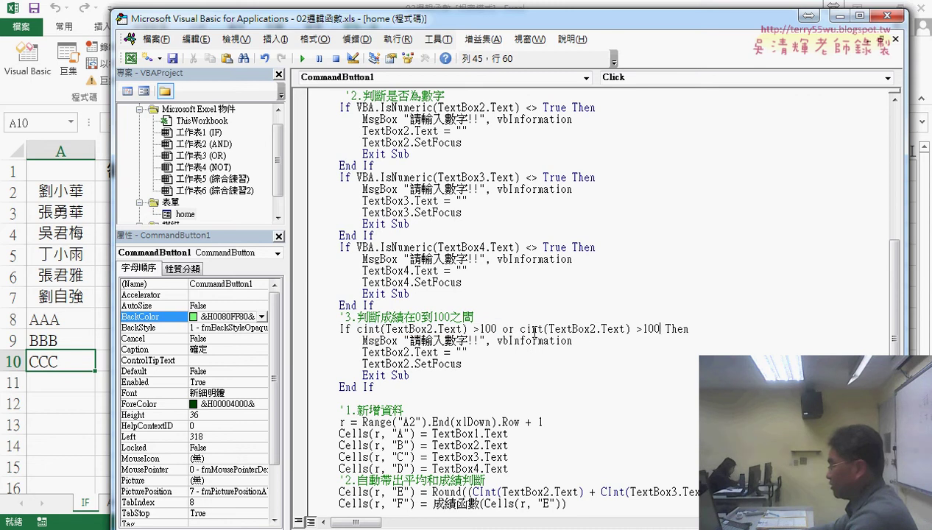
double_click(652, 330)
key("BackSpace")
key("BackSpace")
type("<")
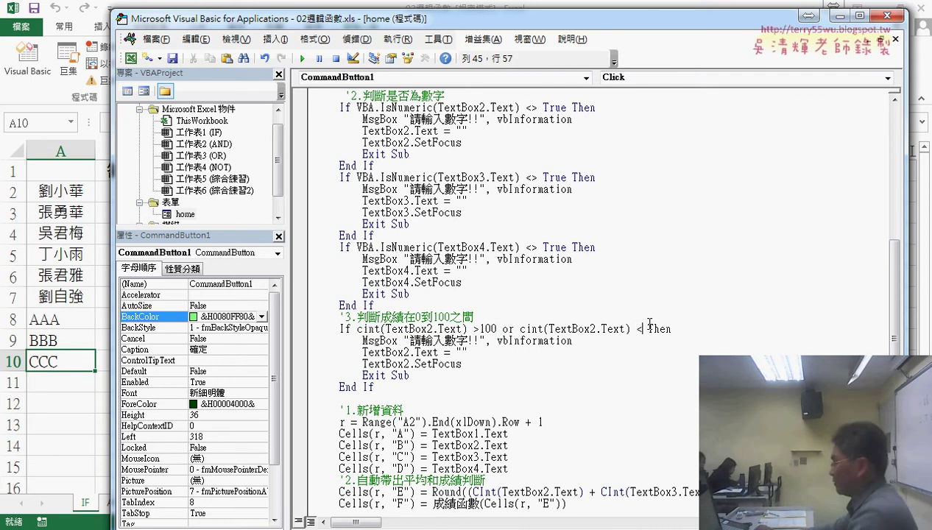
type("0")
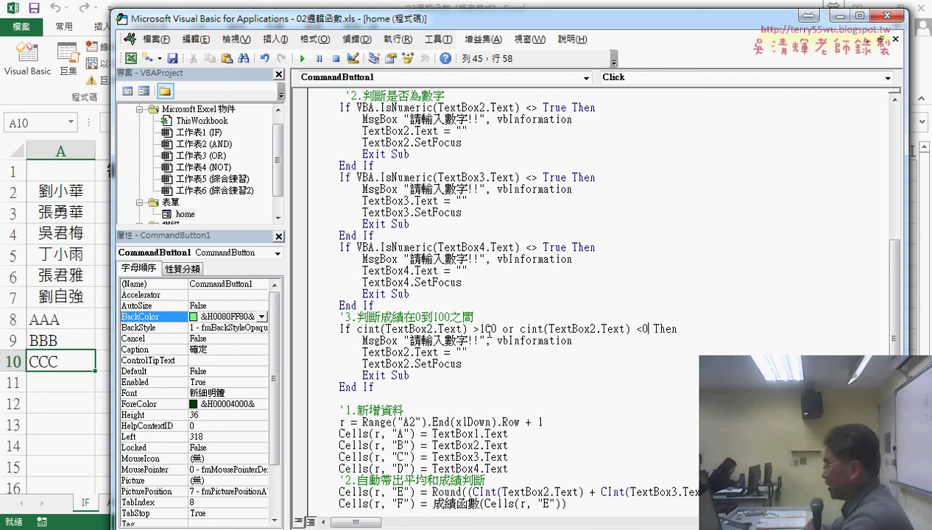
left_click_drag(498, 329, 358, 329)
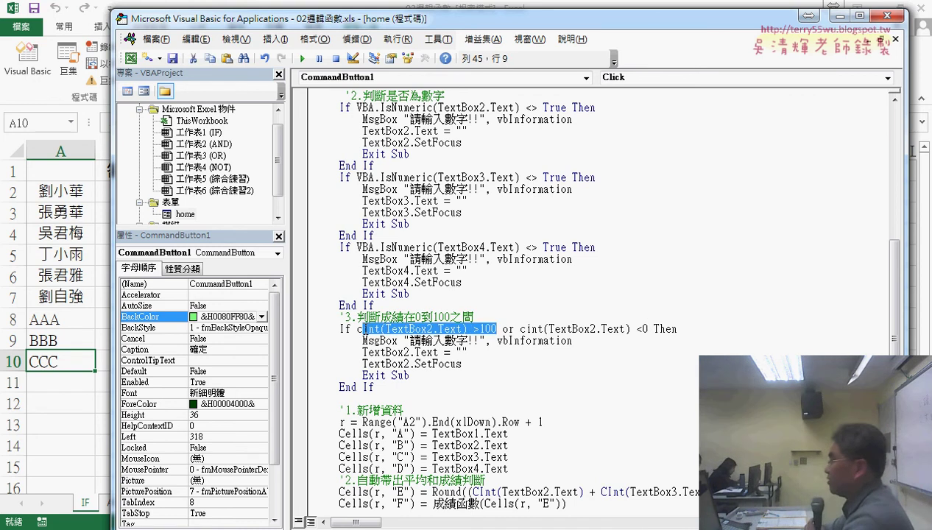
left_click(513, 329)
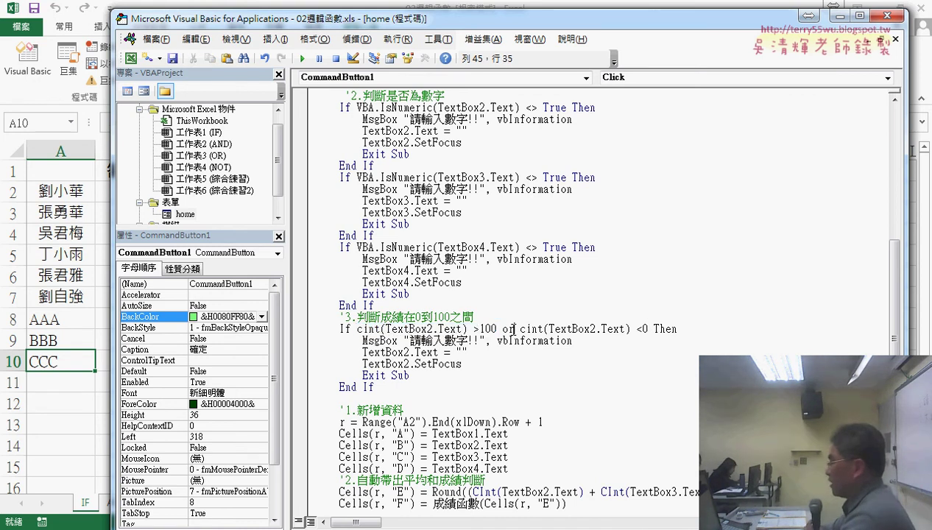
left_click_drag(632, 329, 645, 329)
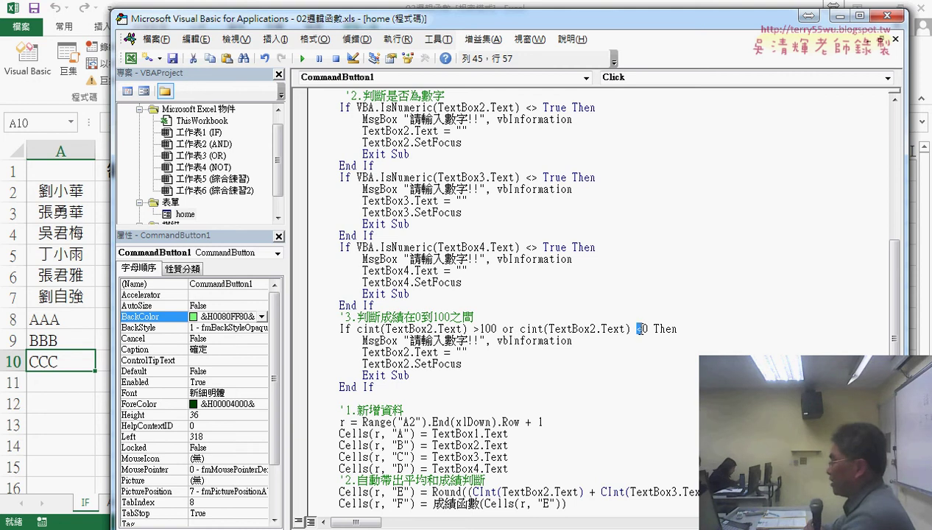
key("Down")
key("Down")
key("Down")
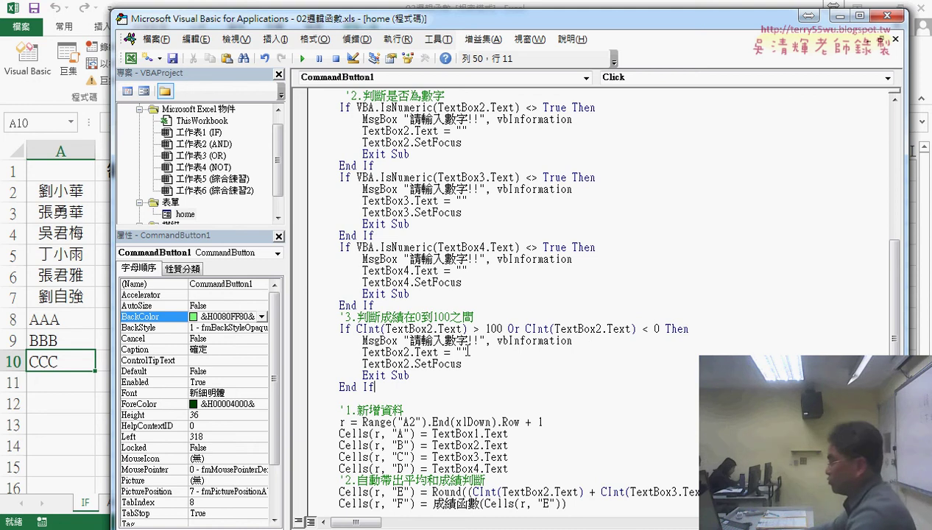
Change the range warning message to 請輸入正確數字!!
left_click_drag(445, 340, 471, 340)
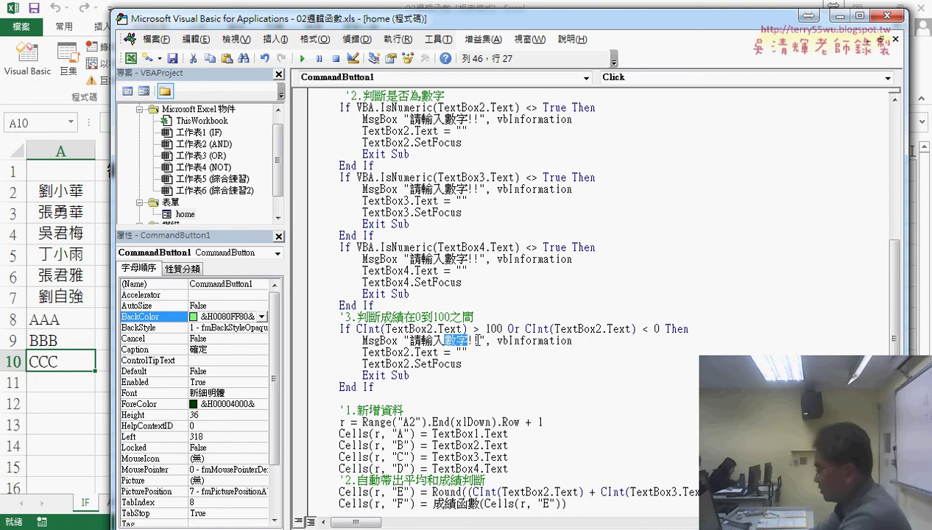
key("Delete")
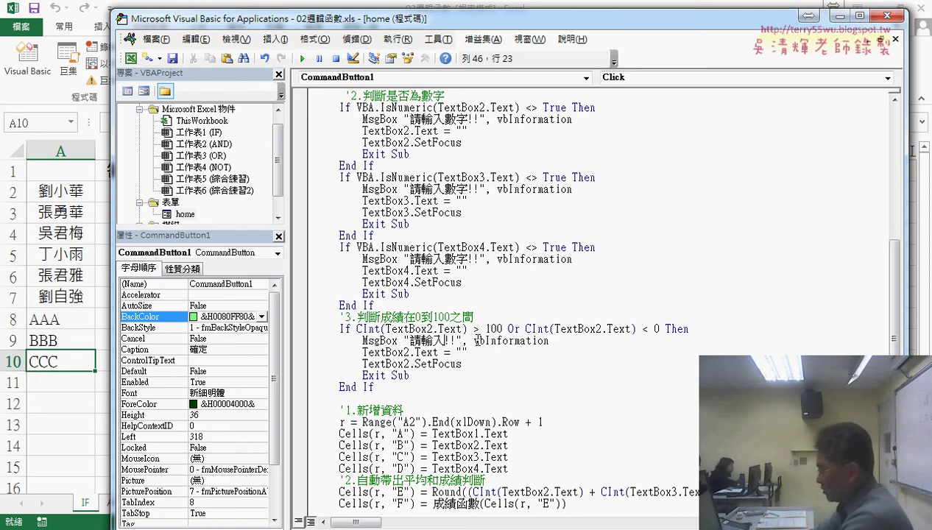
type("5")
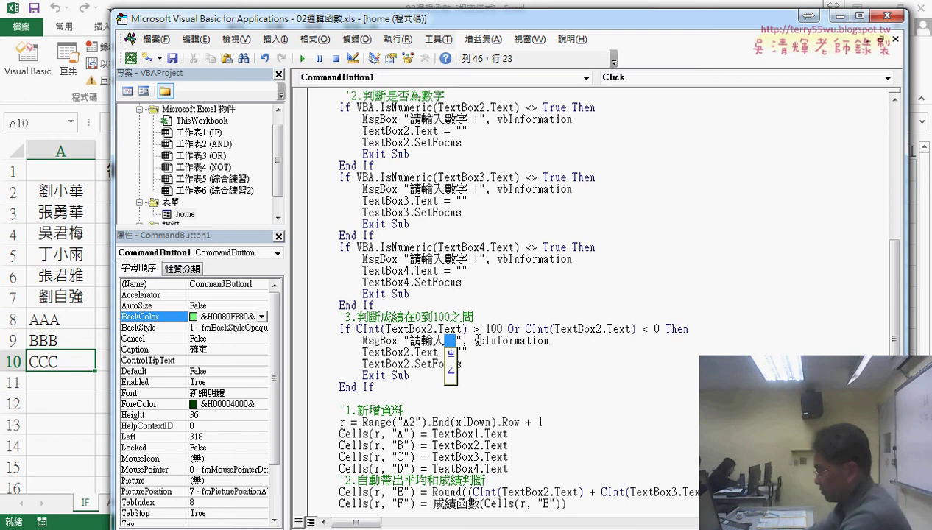
type("4fm,4g")
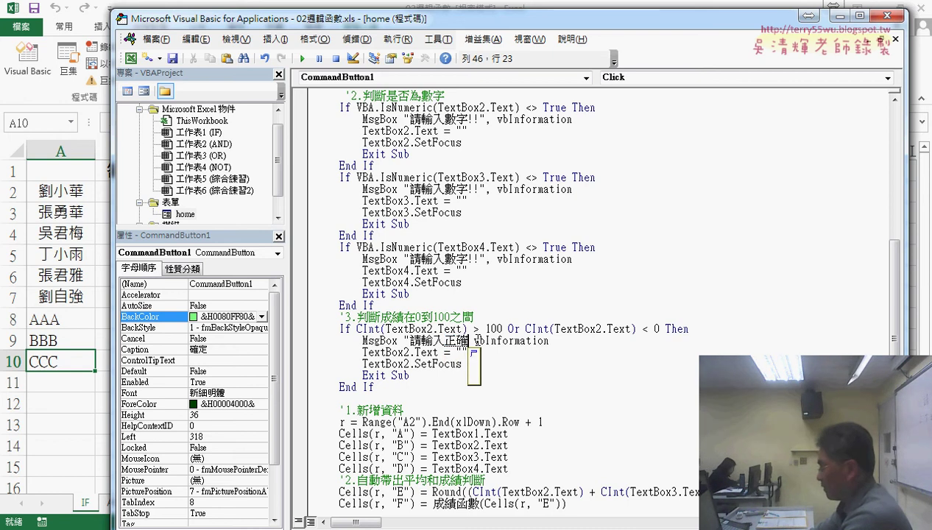
type("j4")
key("Return")
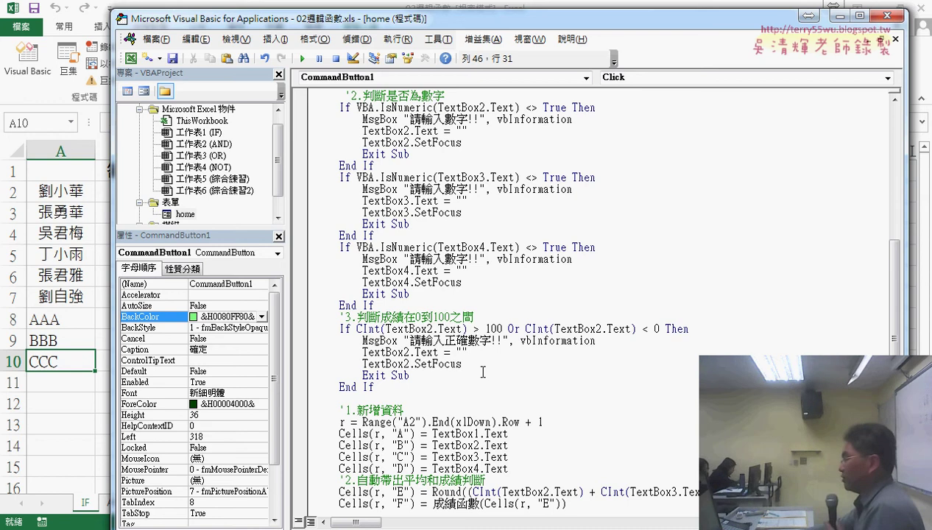
left_click_drag(474, 329, 501, 329)
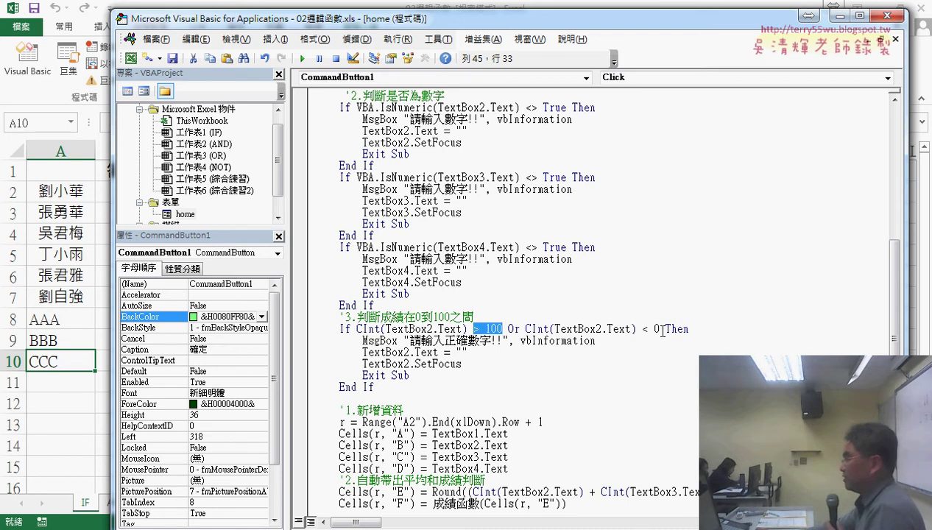
left_click_drag(689, 329, 340, 333)
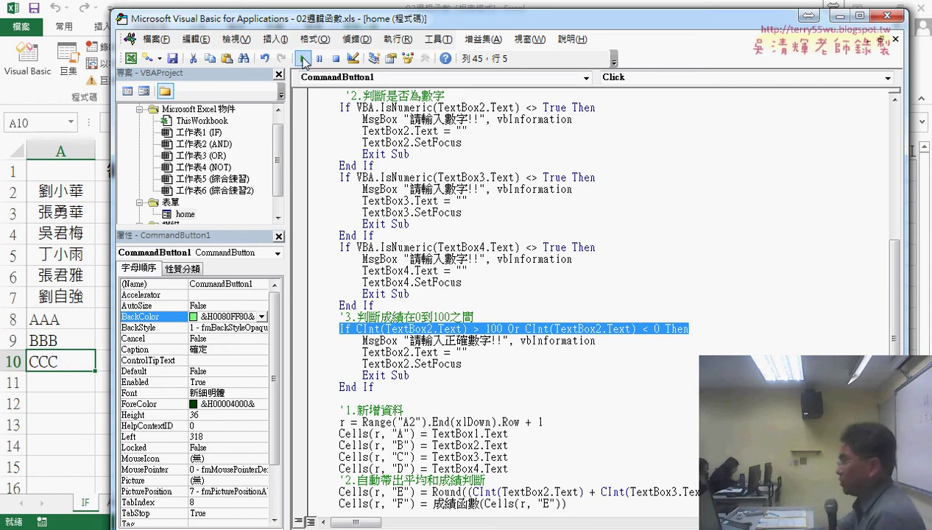
Run the form and enter DDD with scores 120, 52 and 6.
left_click(302, 58)
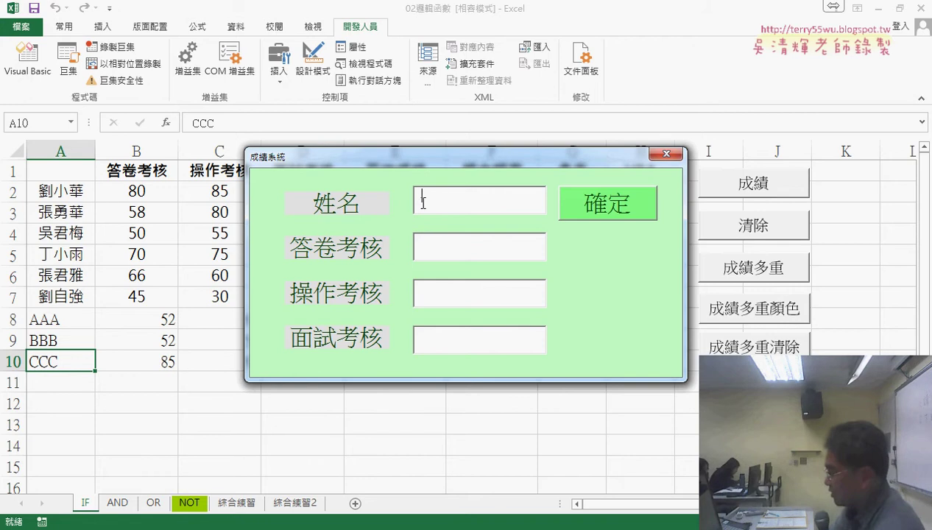
type("DDD")
key("Return")
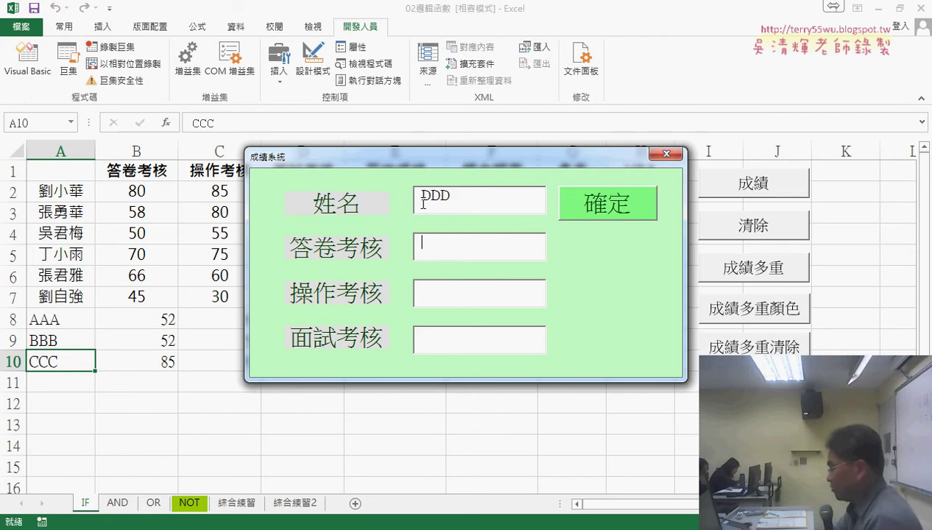
type("120")
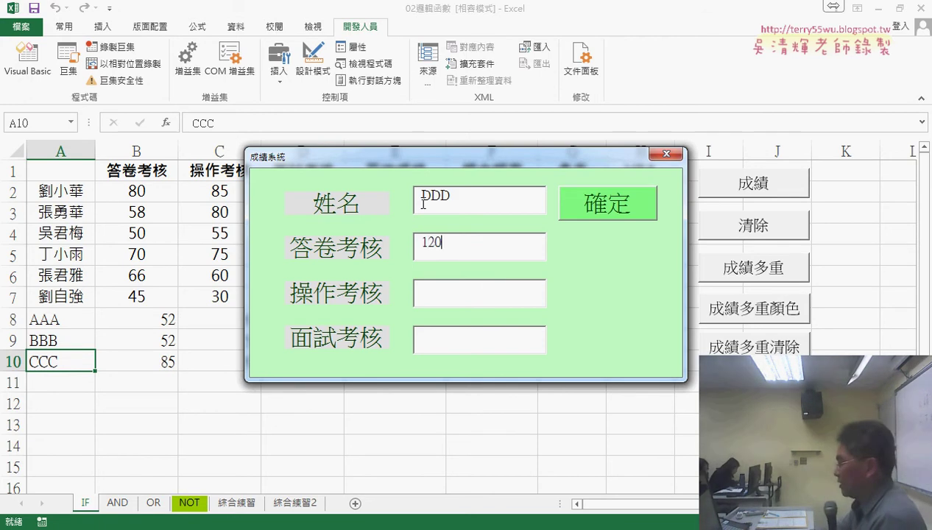
left_click(467, 289)
type("52")
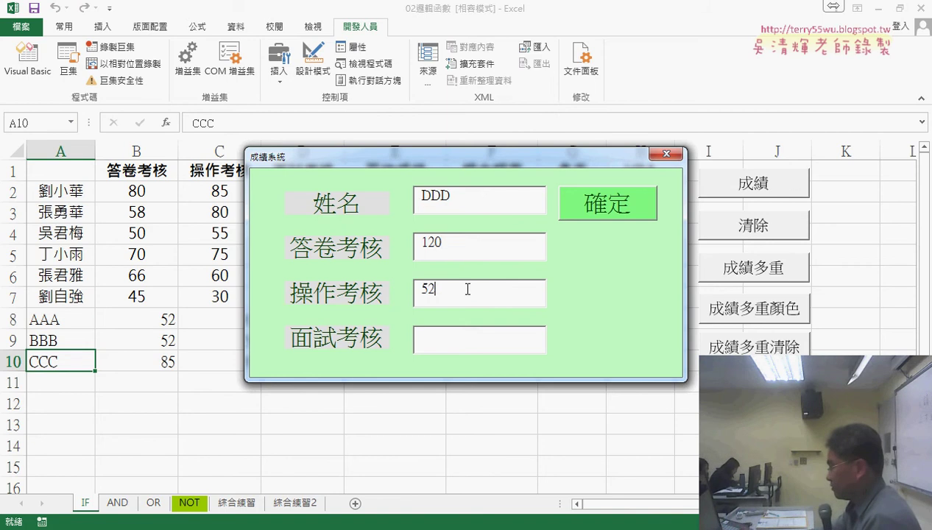
key("Return")
type("62")
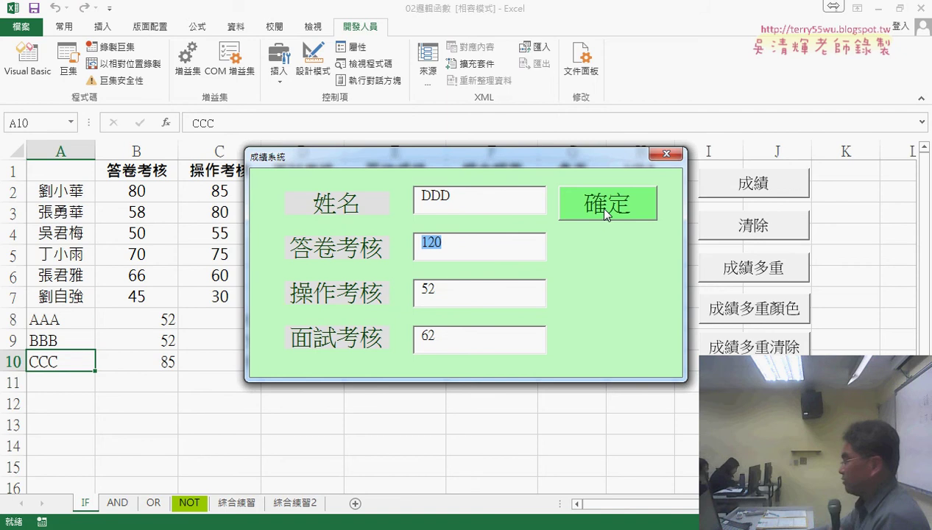
Submit to get the 請輸入正確數字!! warning for 120, dismiss it, and close the form.
left_click(604, 209)
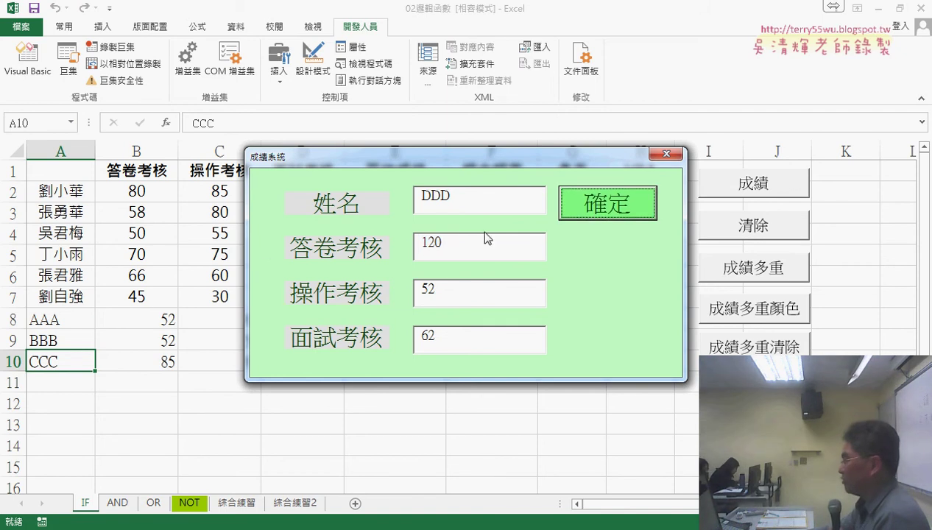
left_click(605, 208)
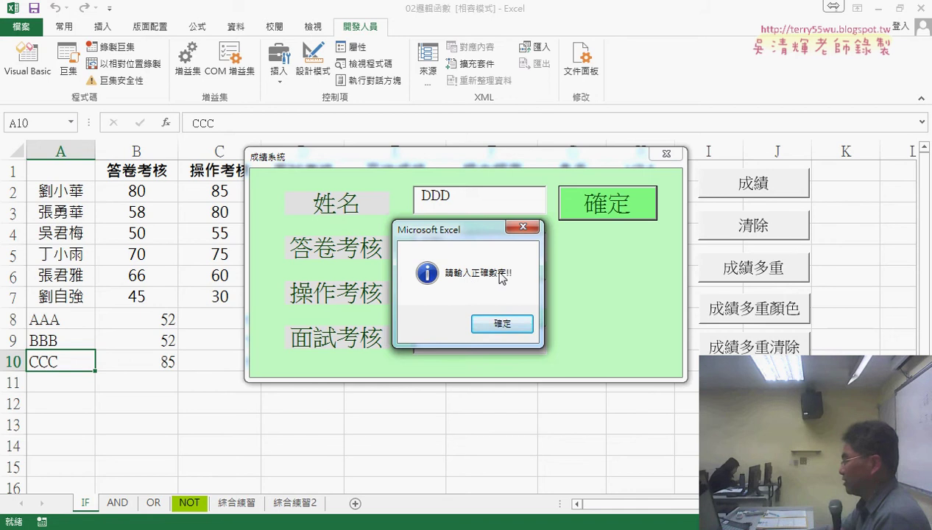
left_click(503, 323)
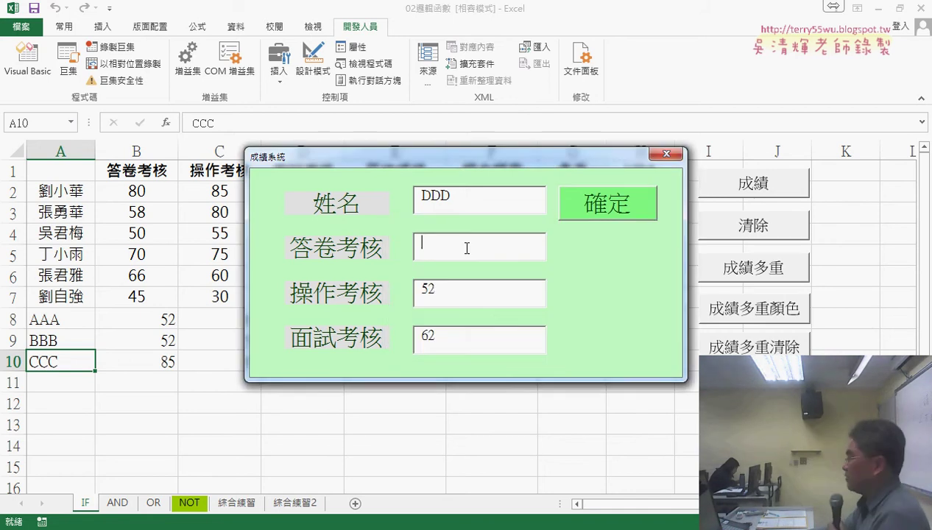
left_click(666, 154)
Select the If CInt…End If 0–100 range check on TextBox2, then switch to the Google Docs notes.
double_click(655, 128)
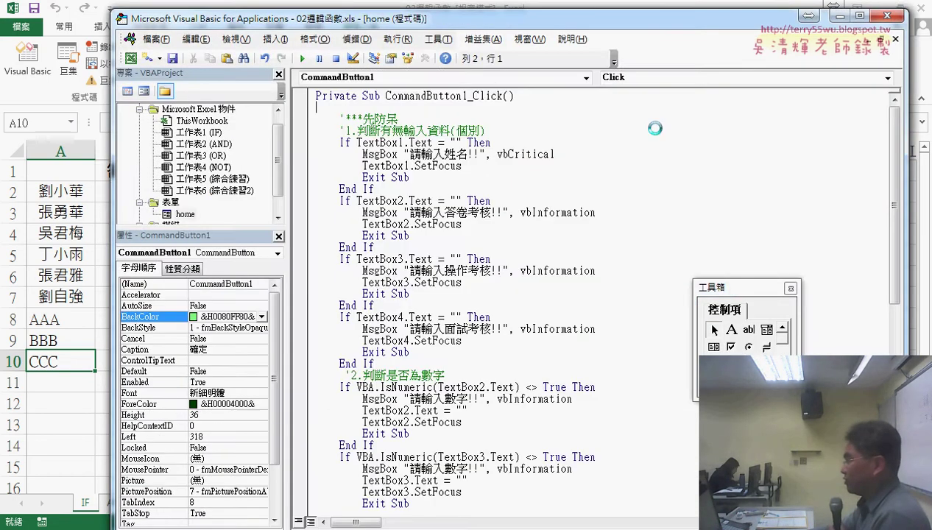
scroll(436, 337, "down", 4)
scroll(435, 337, "down", 4)
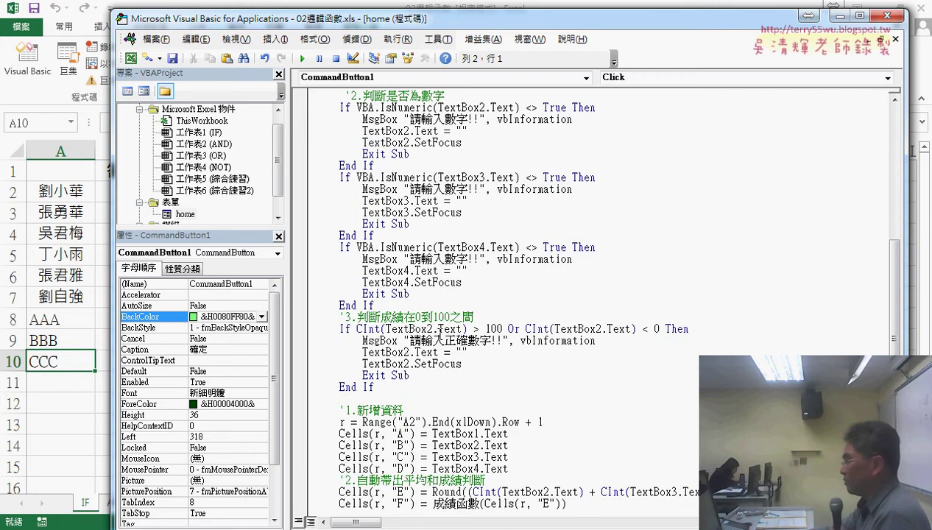
scroll(436, 337, "down", 1)
left_click_drag(376, 354, 304, 294)
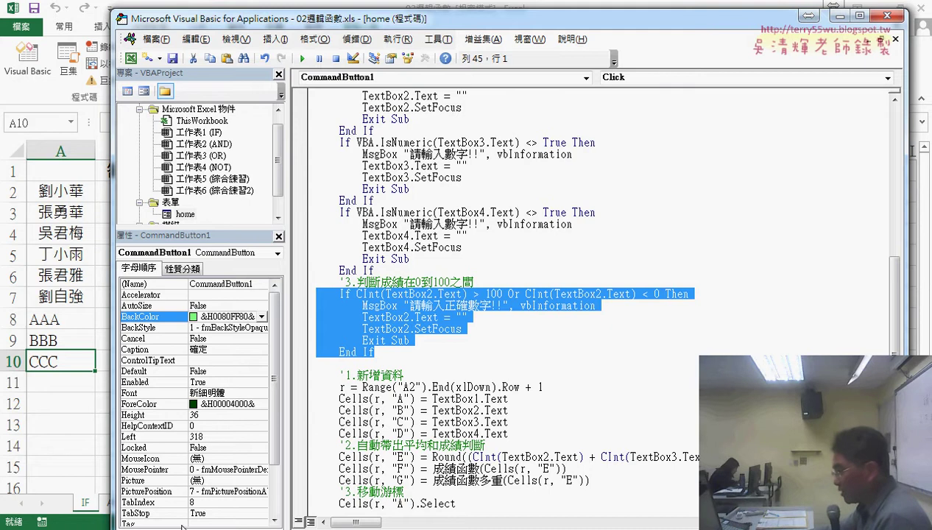
key("alt+Tab")
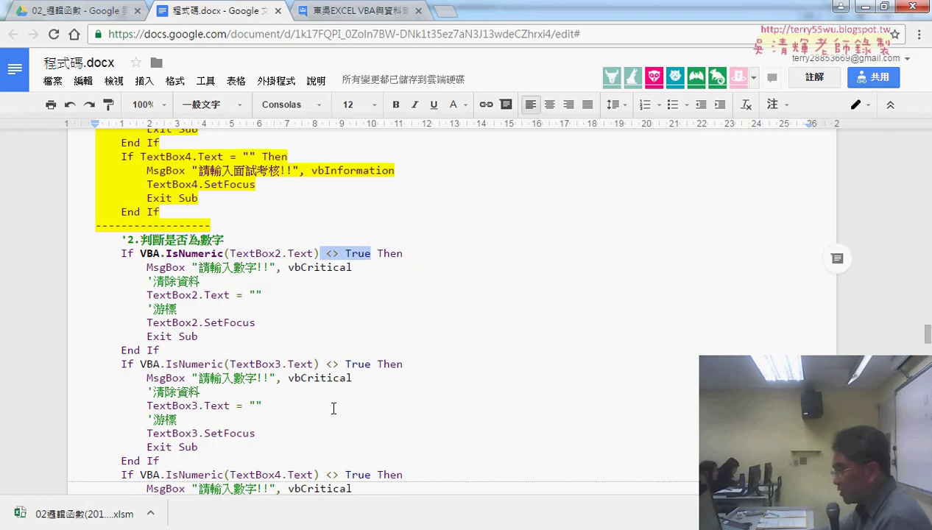
Highlight TextBox2.Text in the notes' section-3 range check, then go back to the VBA editor.
scroll(240, 313, "down", 4)
scroll(239, 314, "down", 1)
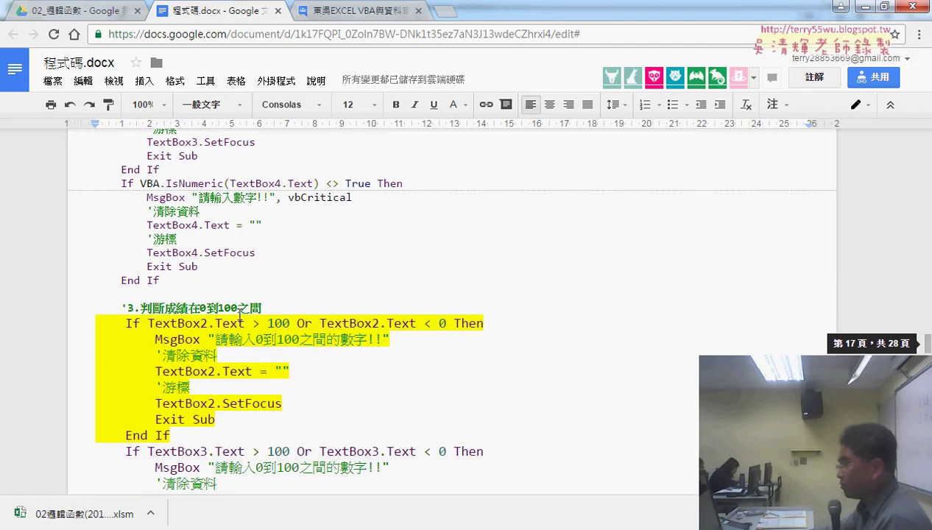
left_click_drag(148, 250, 224, 251)
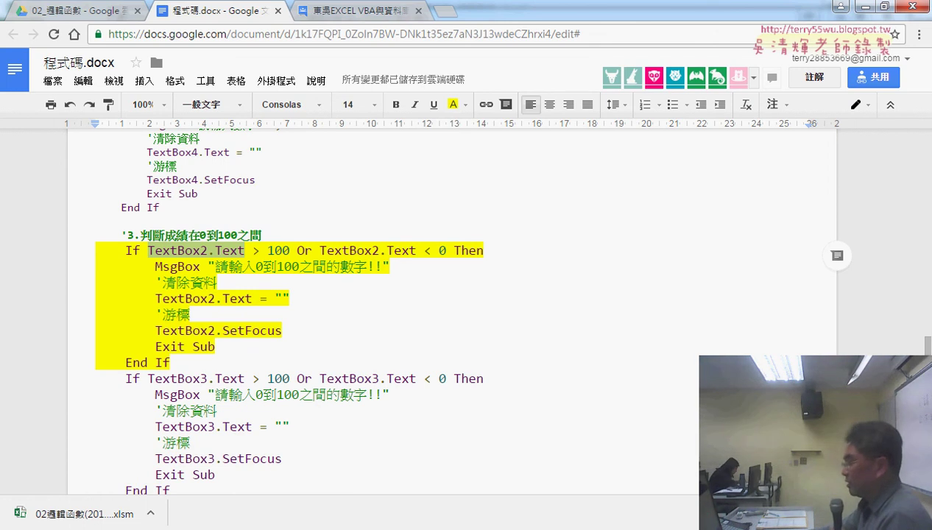
mouse_move(317, 508)
left_click(296, 490)
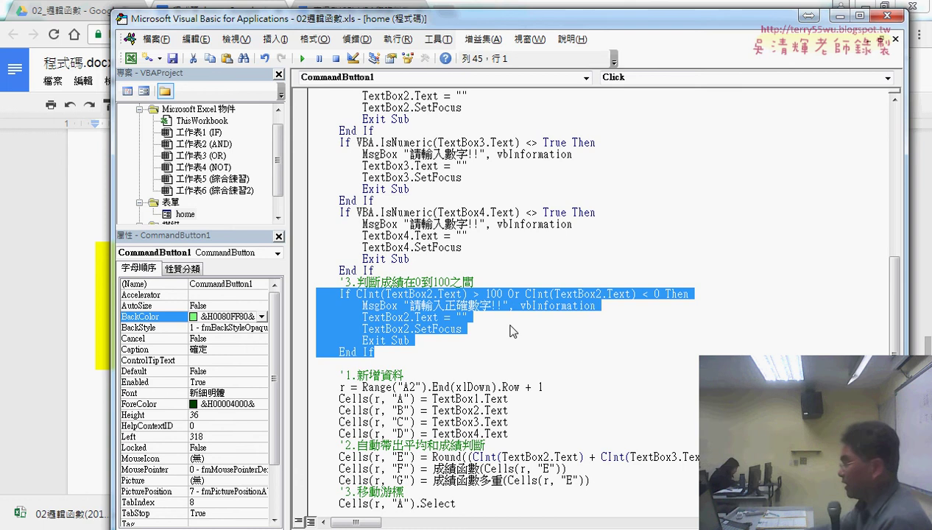
Look up the CInt function in the Office VBA help with F1.
key("Left")
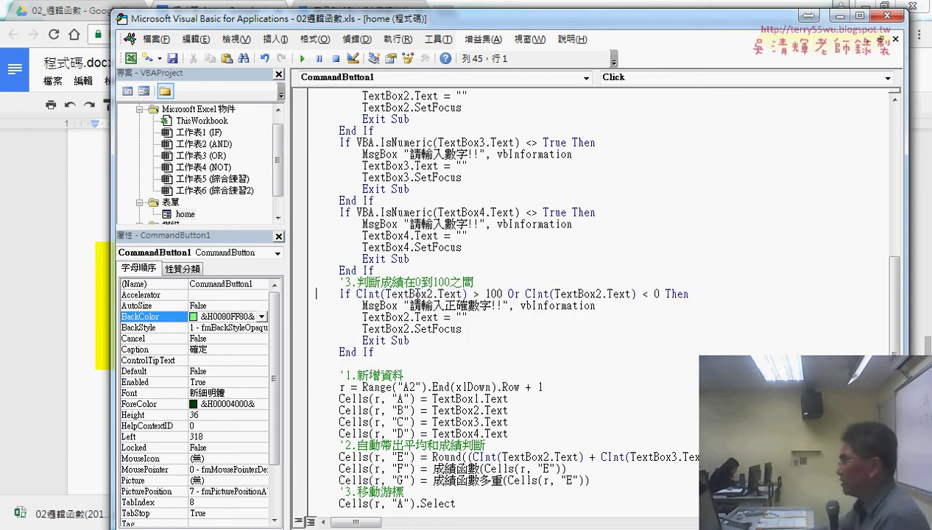
left_click(369, 295)
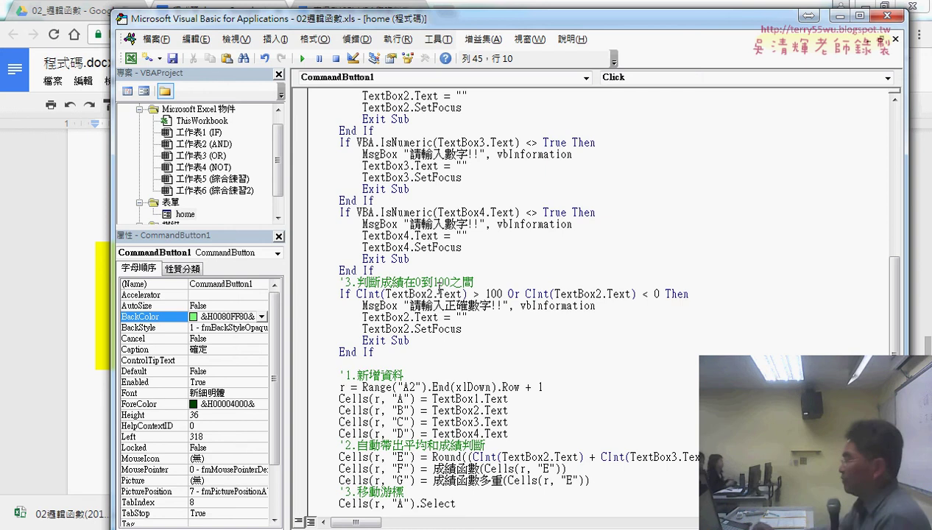
key("F1")
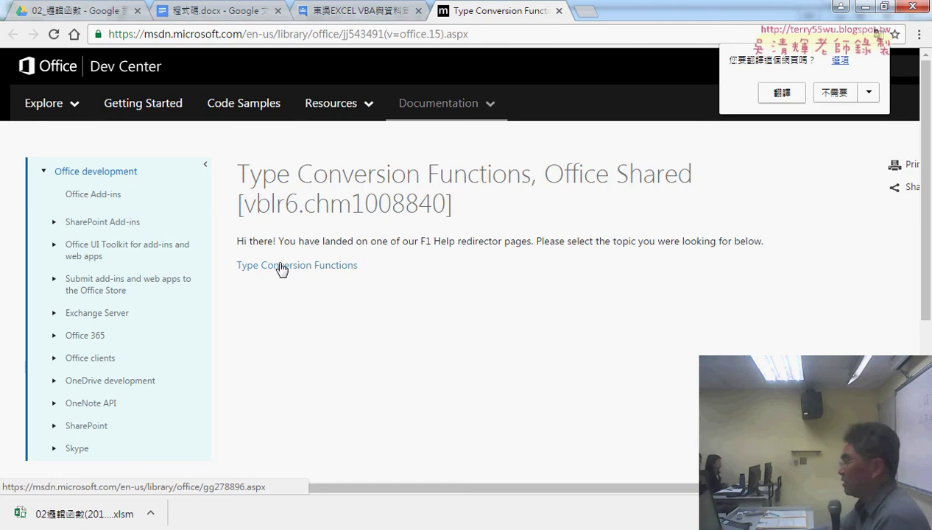
Dismiss the translation prompt and open the Type Conversion Functions page down to its Return Types table.
left_click(318, 269)
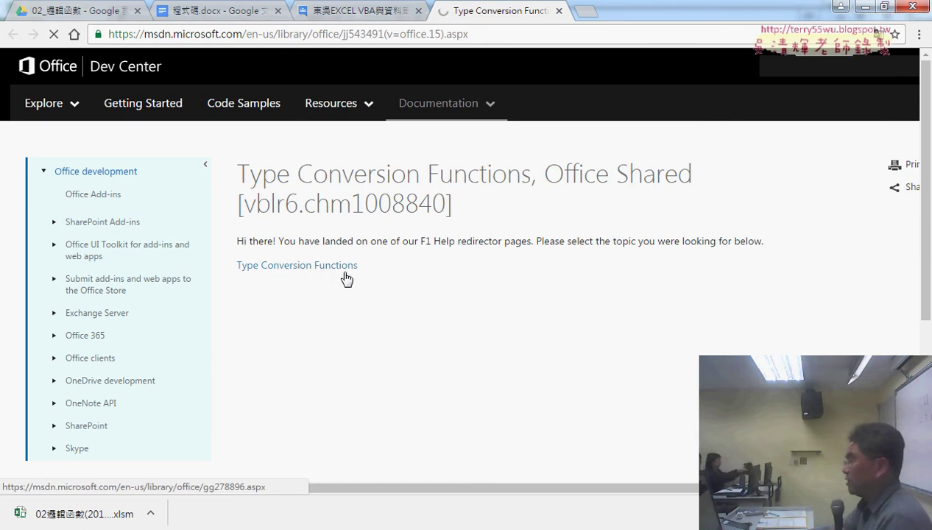
left_click(344, 266)
scroll(452, 293, "down", 4)
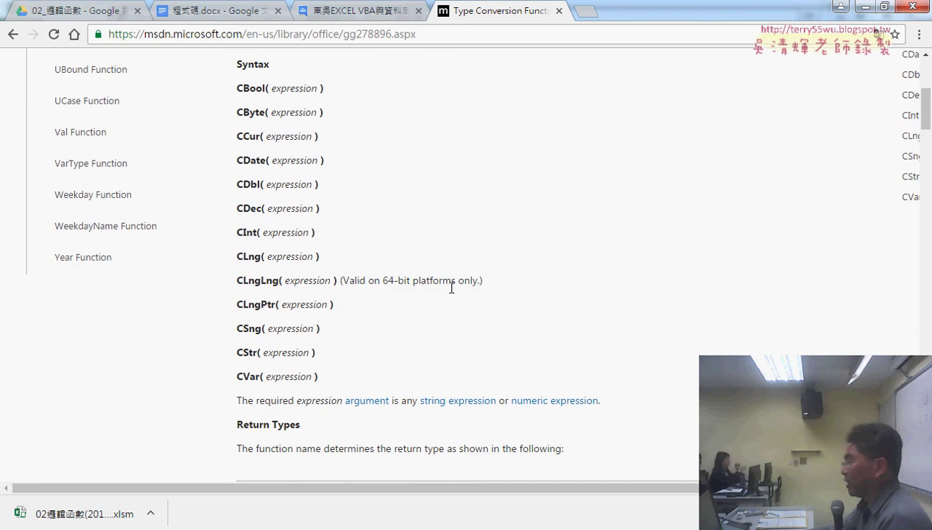
scroll(318, 219, "down", 1)
scroll(291, 206, "down", 2)
scroll(297, 218, "down", 2)
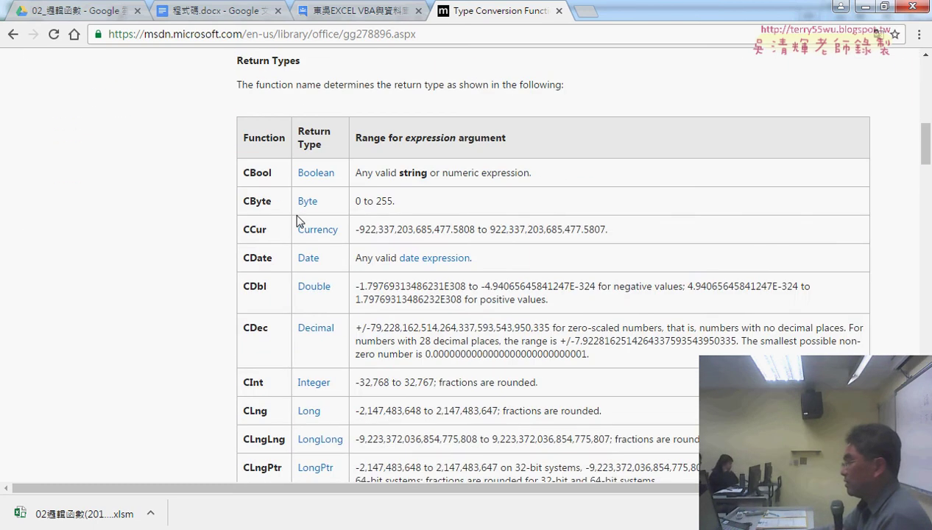
scroll(287, 236, "down", 1)
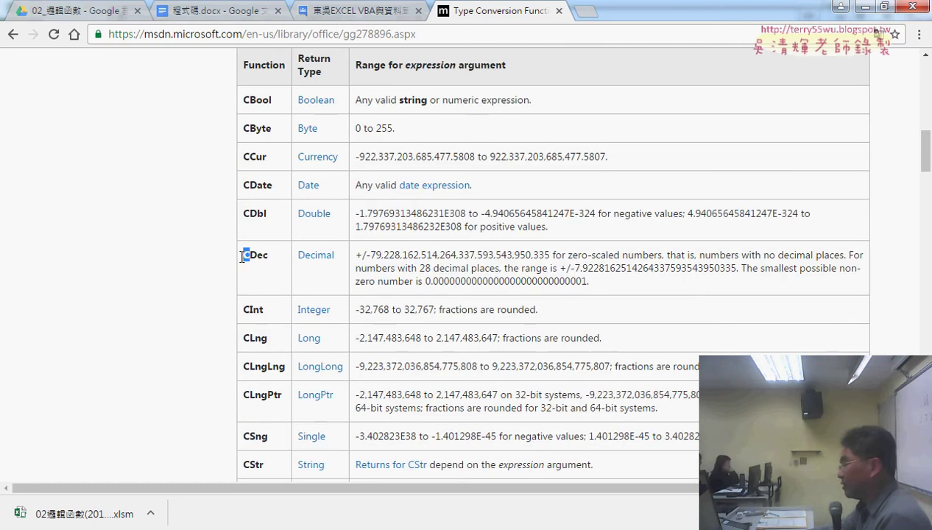
Mark CDbl, then highlight CInt's Integer range -32,768 to 32,767.
double_click(269, 213)
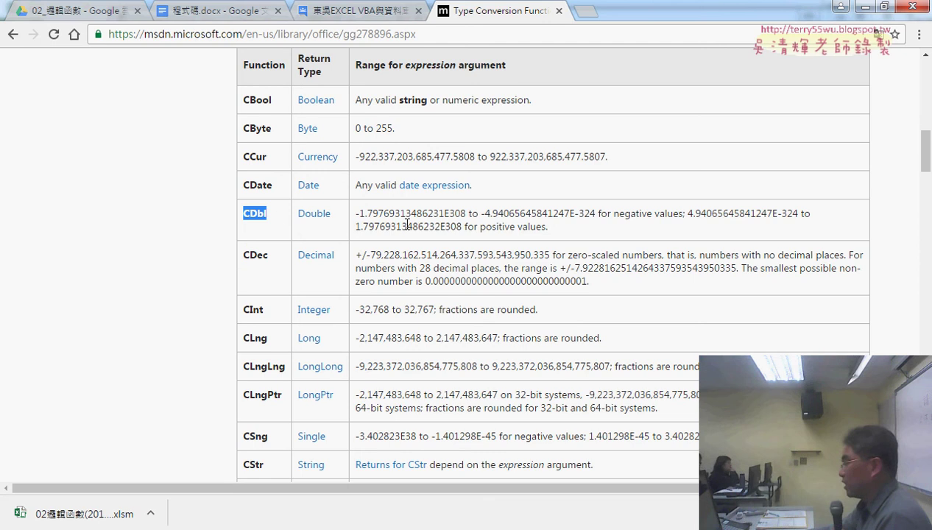
left_click_drag(416, 213, 430, 226)
scroll(316, 291, "down", 2)
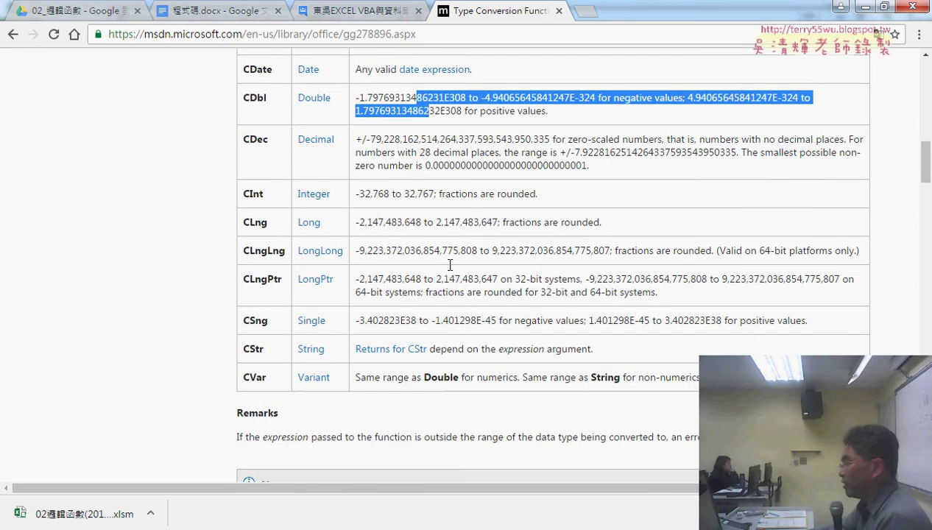
scroll(298, 247, "up", 1)
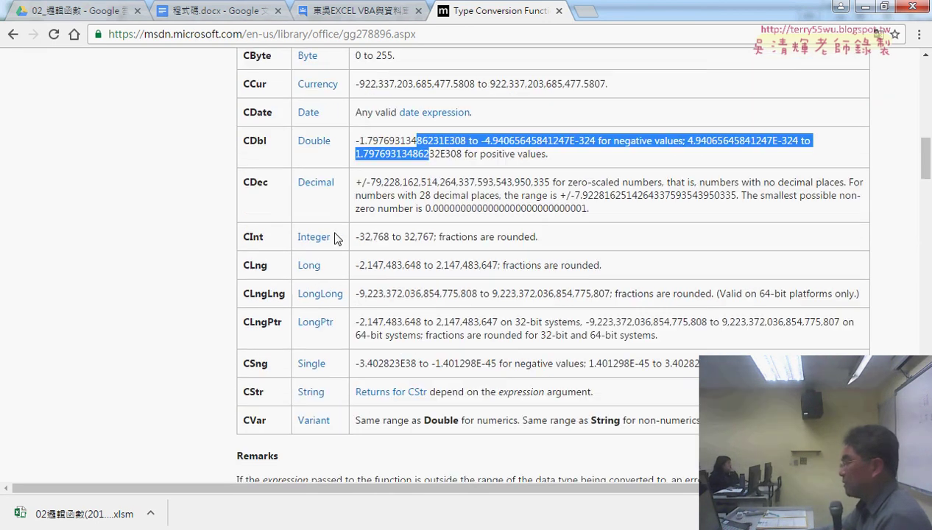
left_click(370, 237)
left_click_drag(432, 239, 380, 239)
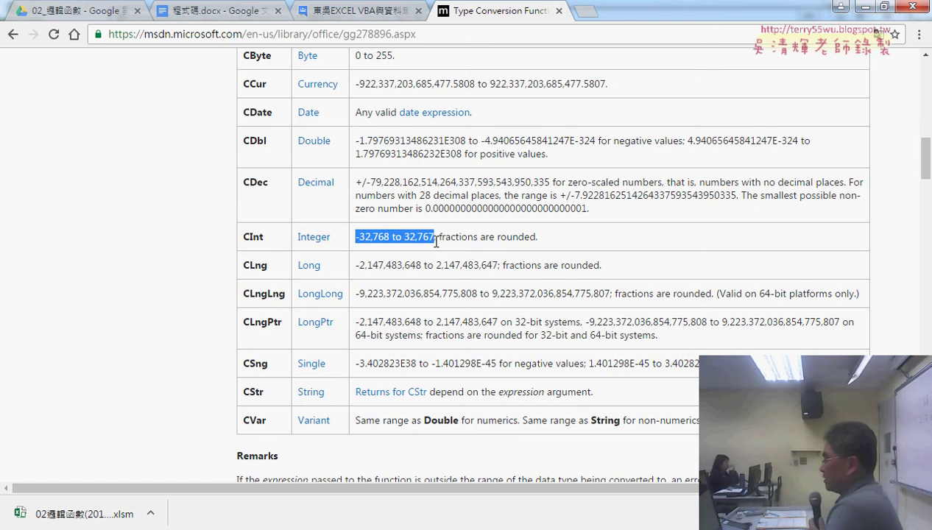
Highlight the CLng, CDbl and CDec names, plus CDbl's upper limit 1.79769313486232E308.
left_click_drag(269, 267, 244, 266)
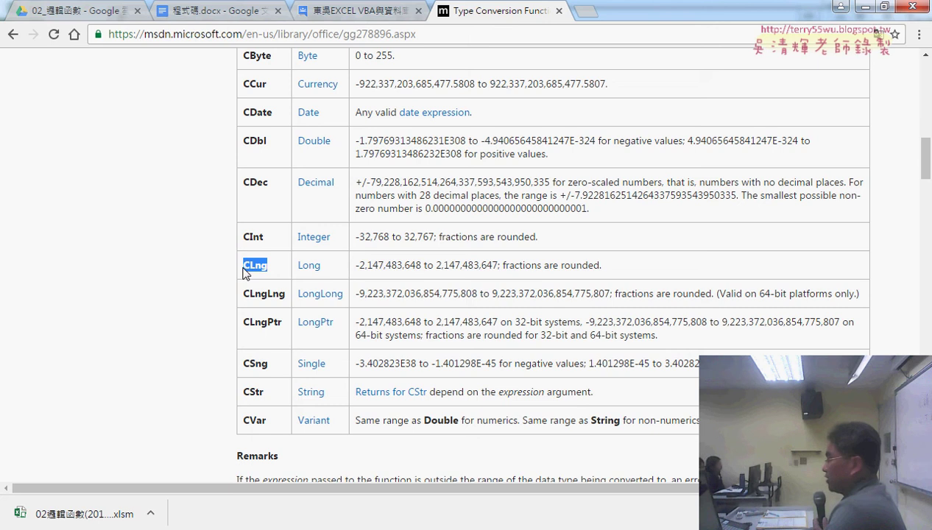
scroll(250, 265, "up", 1)
left_click_drag(266, 213, 242, 218)
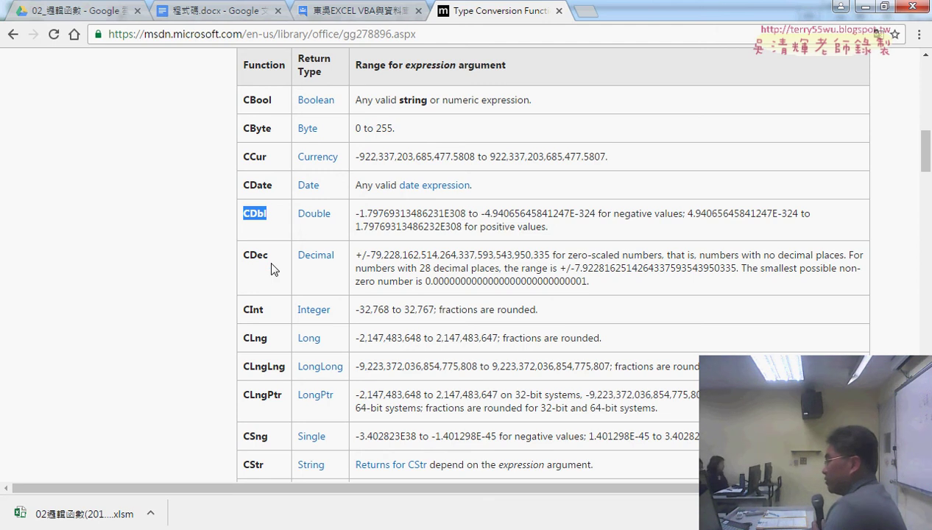
left_click_drag(268, 255, 242, 255)
left_click_drag(267, 214, 244, 217)
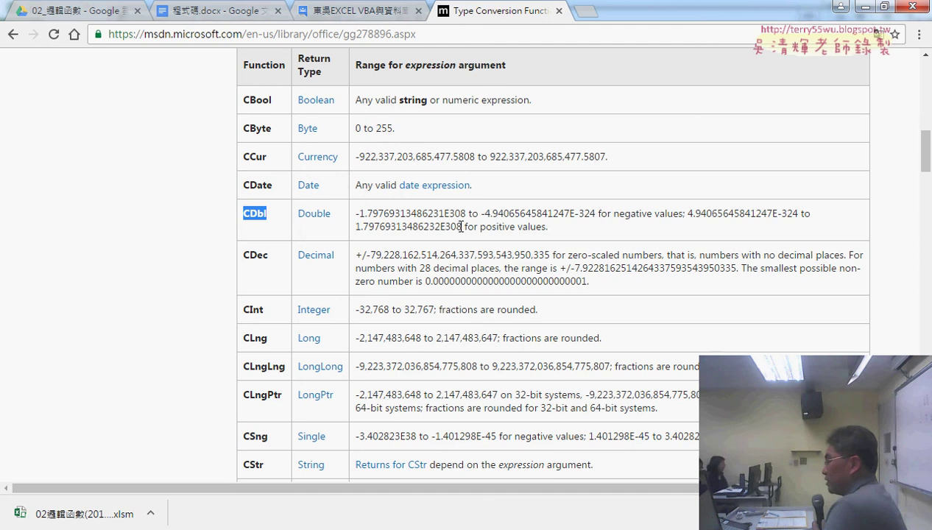
left_click_drag(462, 226, 357, 227)
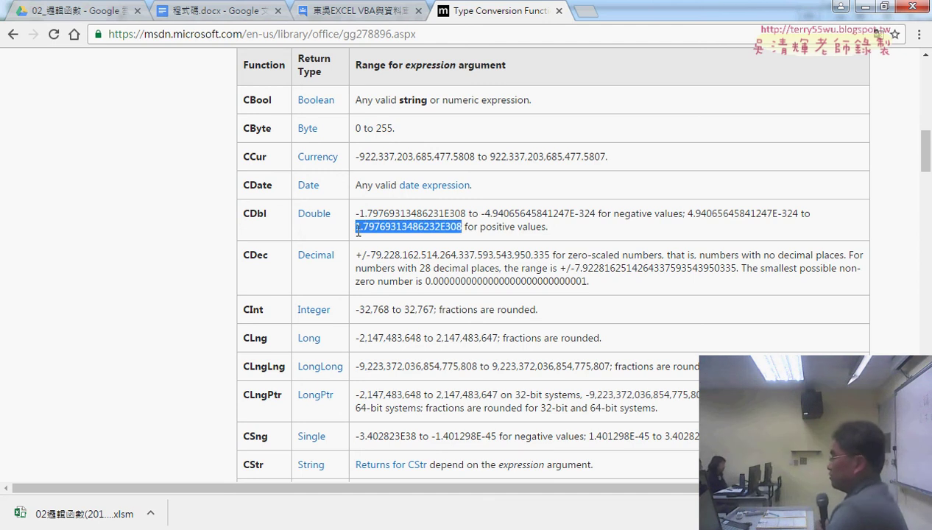